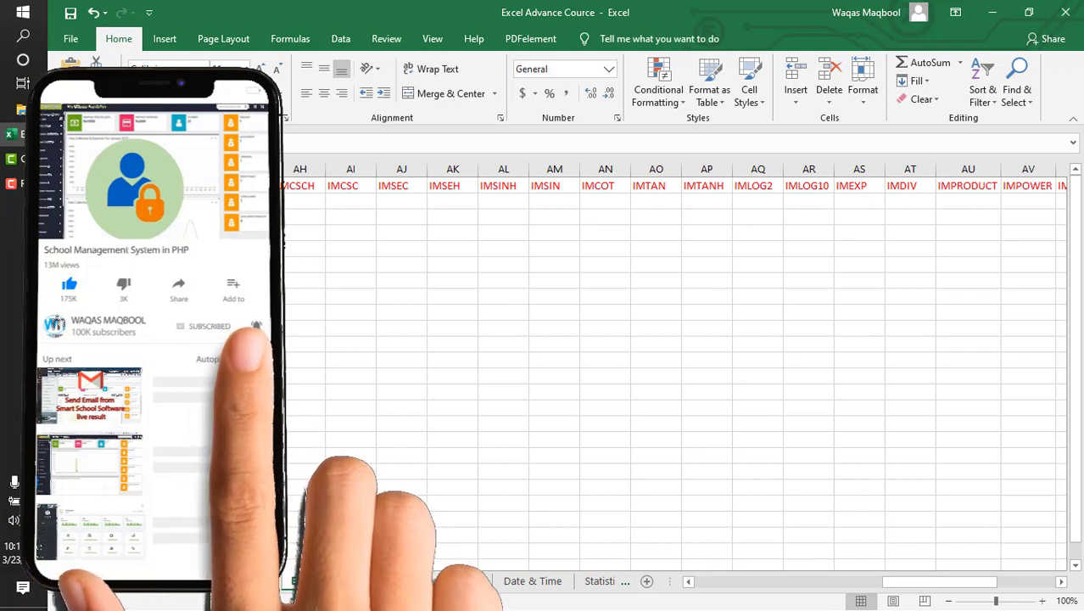
Step: Select all 27 IM function headers in row 1 and scroll to the IMABS column
left_click_drag(144, 187, 823, 187)
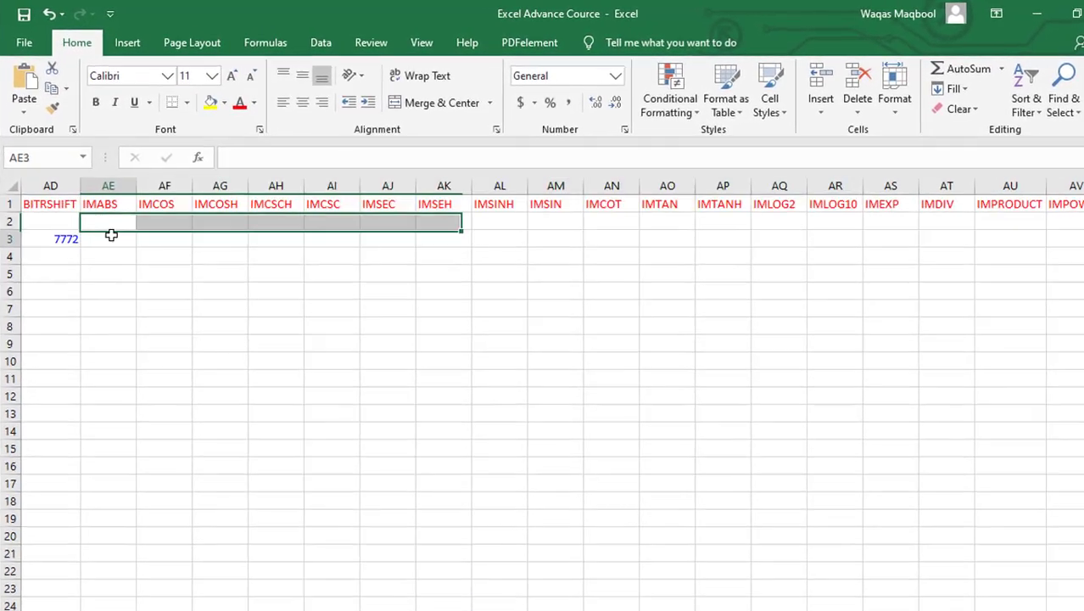
left_click(144, 203)
left_click_drag(144, 187, 555, 187)
mouse_move(1053, 183)
left_mouse_down()
mouse_move(1056, 214)
mouse_move(979, 214)
left_mouse_up()
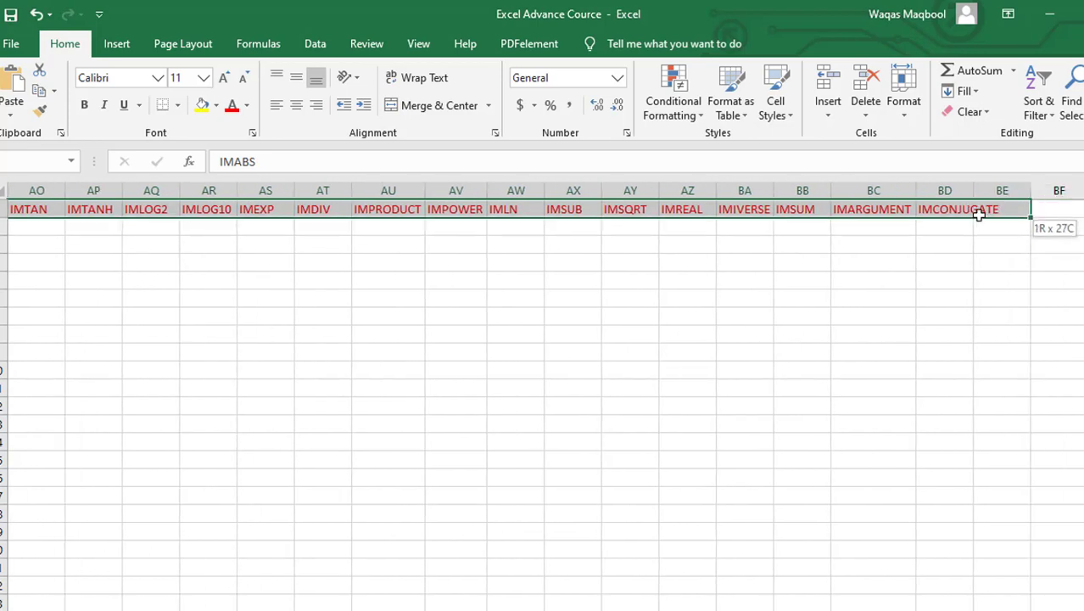
left_click_drag(979, 211, 980, 211)
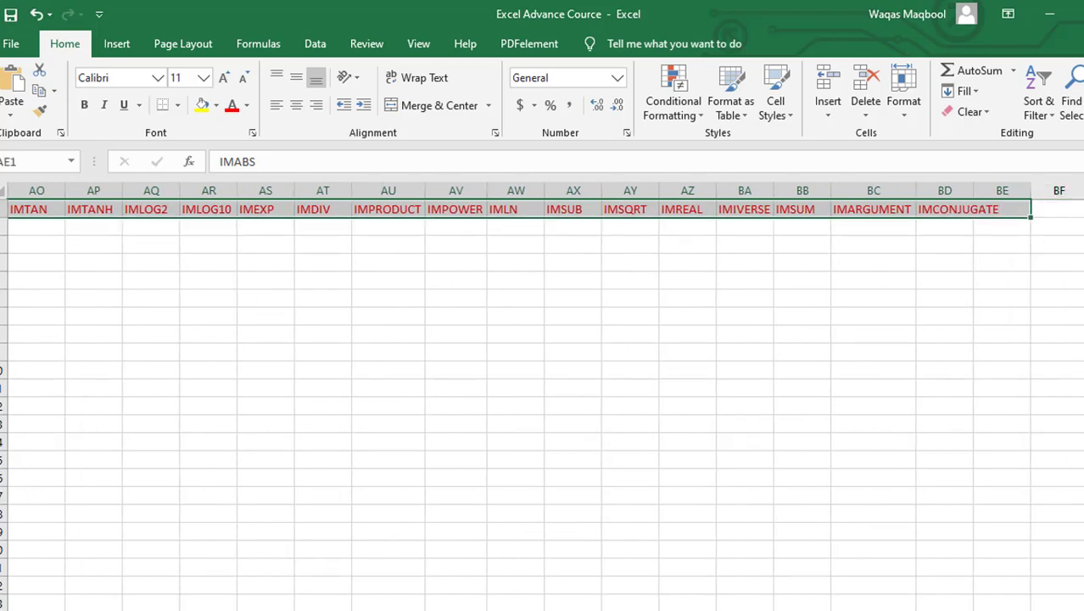
scroll(543, 398, "left", 3)
scroll(543, 399, "left", 3)
scroll(543, 399, "left", 8)
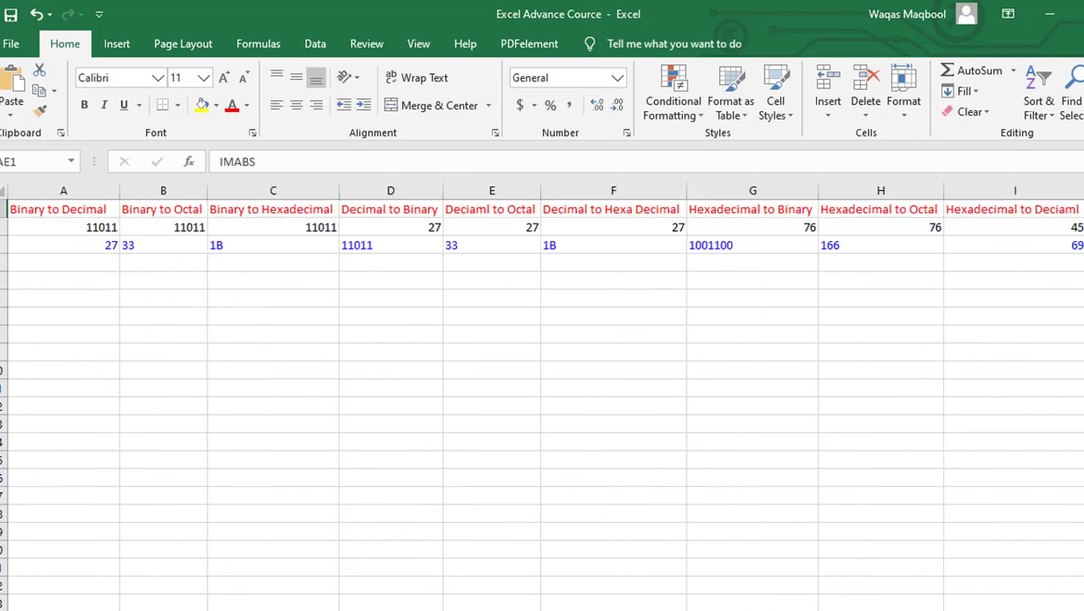
scroll(543, 399, "right", 3)
scroll(543, 398, "right", 3)
scroll(543, 399, "right", 3)
scroll(543, 399, "right", 3)
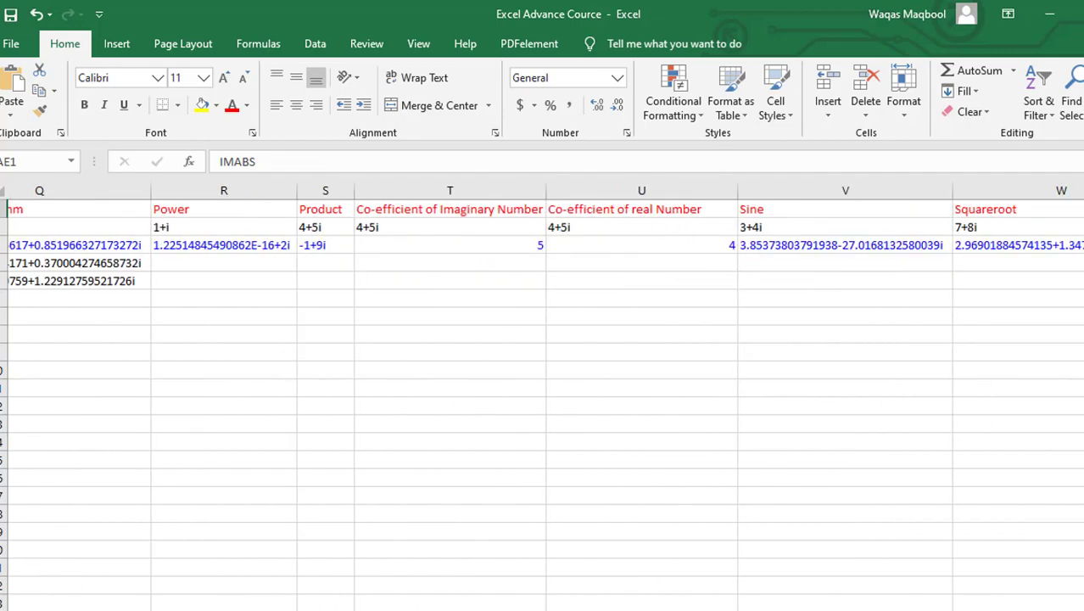
scroll(543, 398, "right", 3)
scroll(543, 399, "right", 8)
scroll(543, 398, "right", 2)
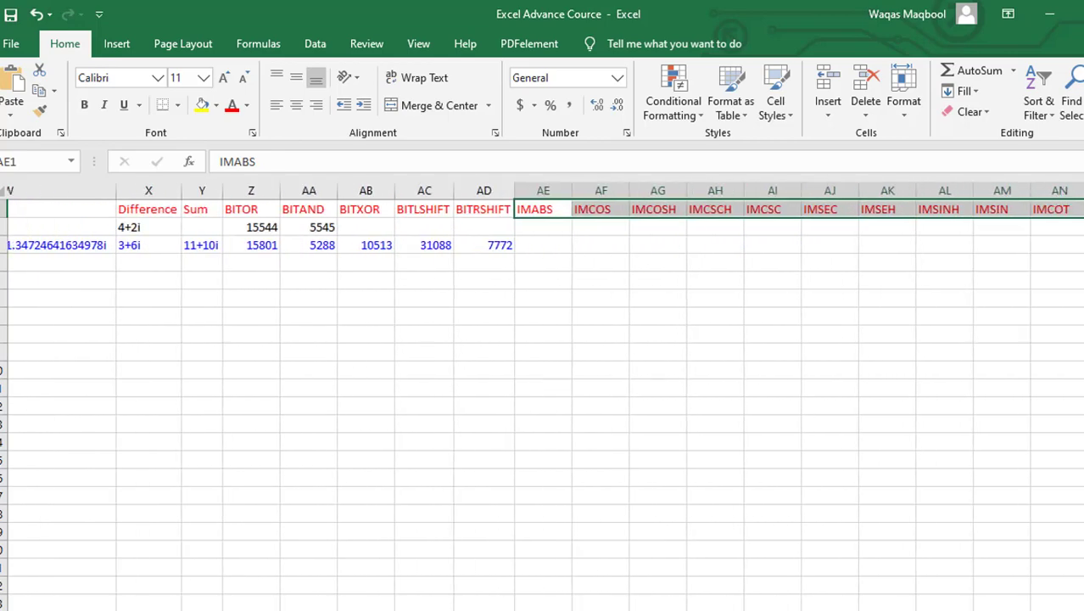
scroll(944, 606, "right", 3)
scroll(540, 395, "right", 1)
Step: Enter the complex number 4+1j in AE2 under the IMABS header
left_click(371, 244)
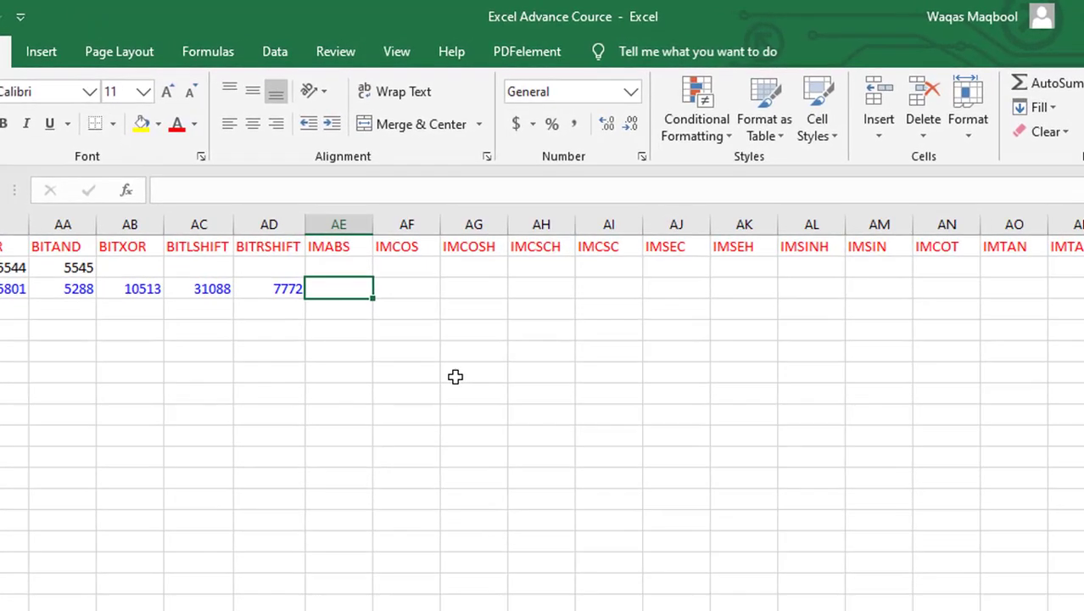
key("Up")
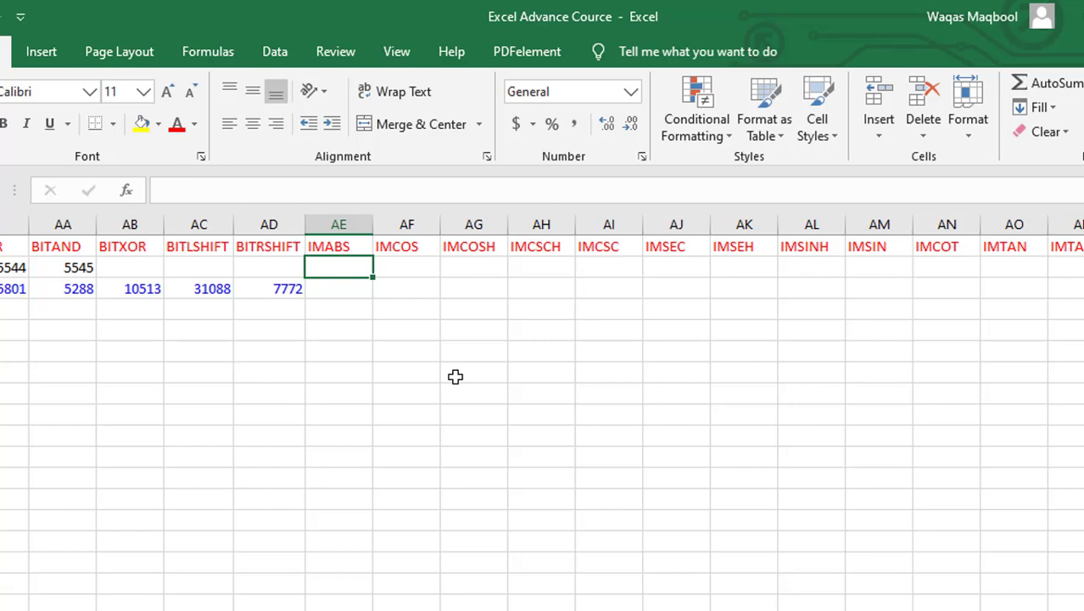
type("4+")
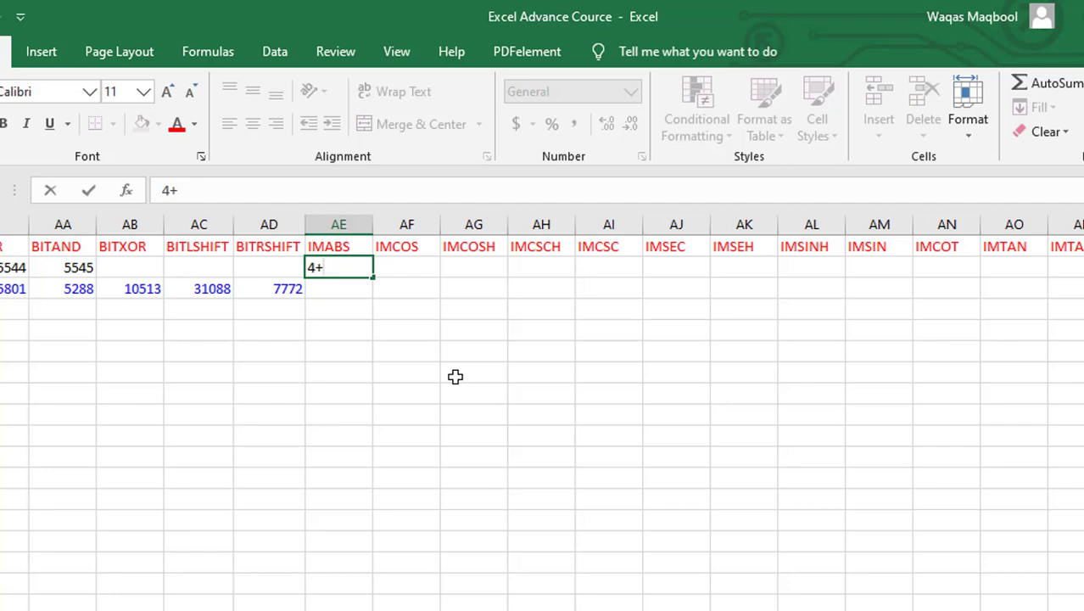
type("1j")
key("Return")
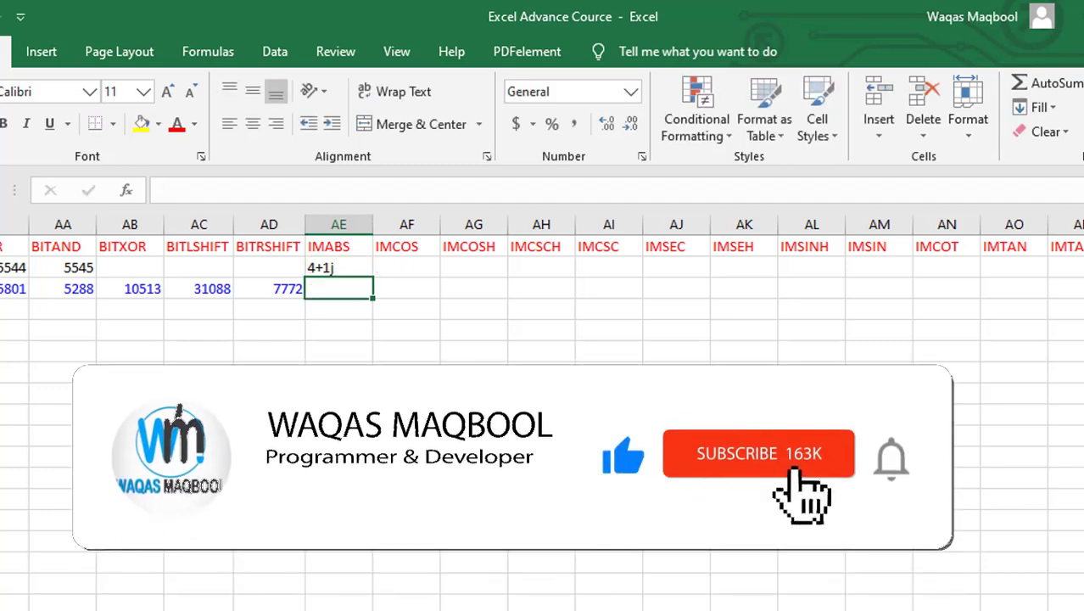
Step: Put =IMABS(AE2) in AE3, returning about 4.123106
type("=im")
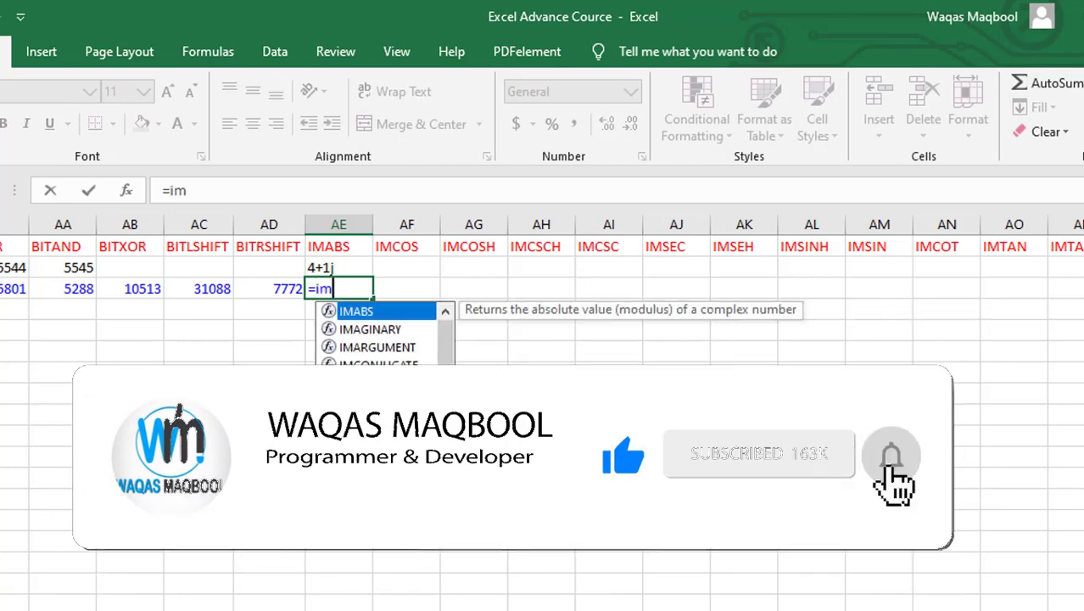
key("Tab")
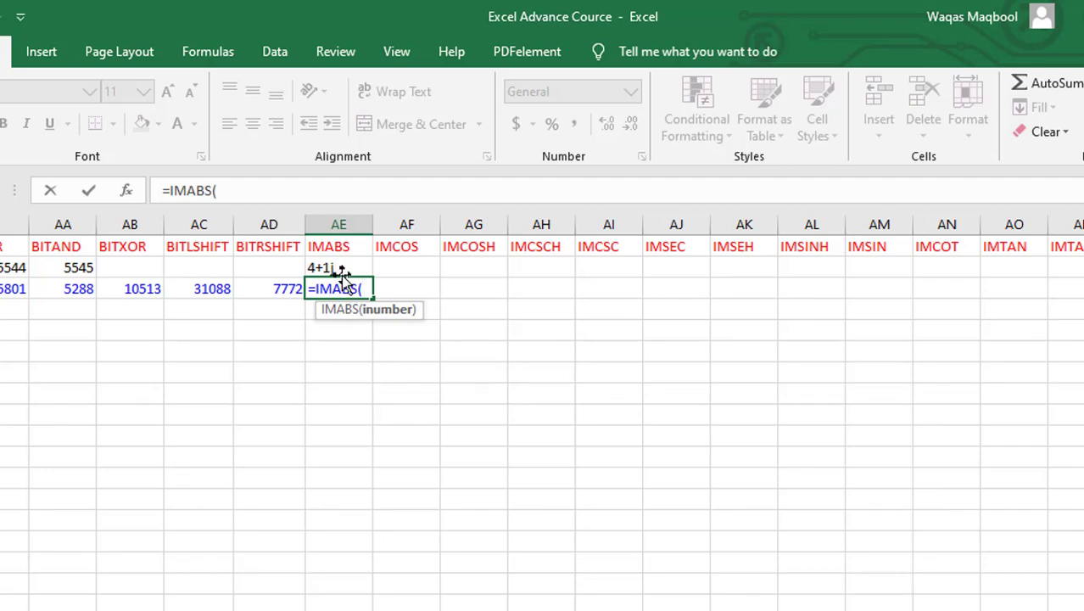
key("BackSpace")
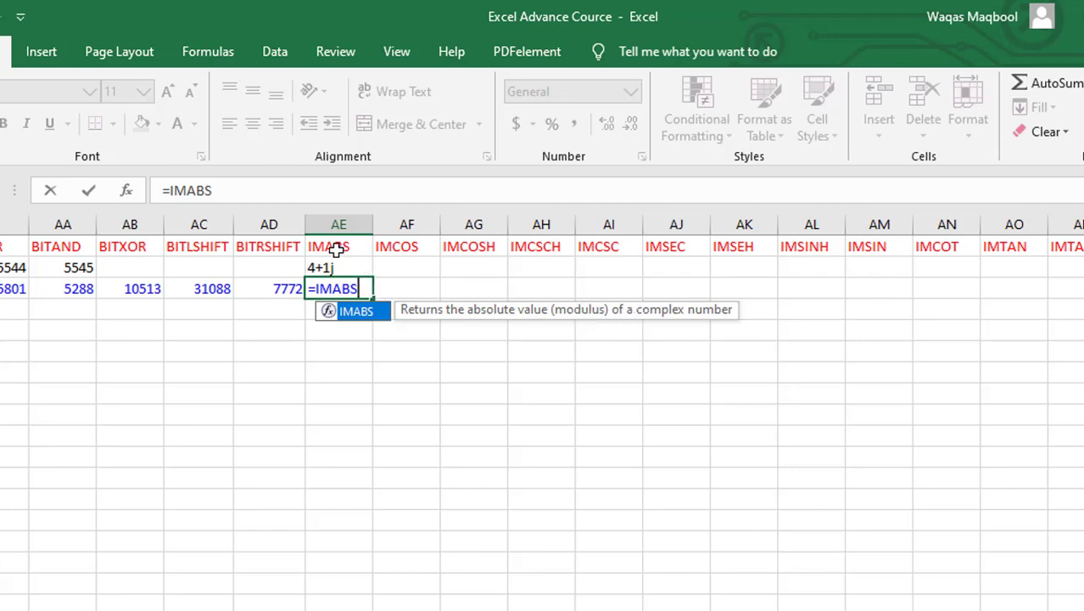
type("(")
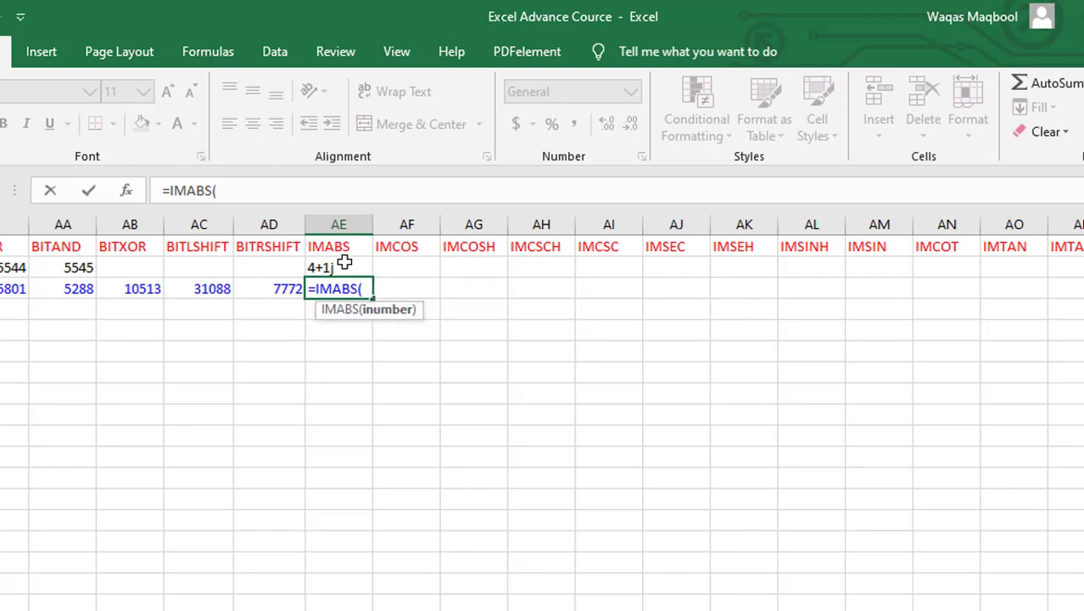
left_click(325, 267)
key("Return")
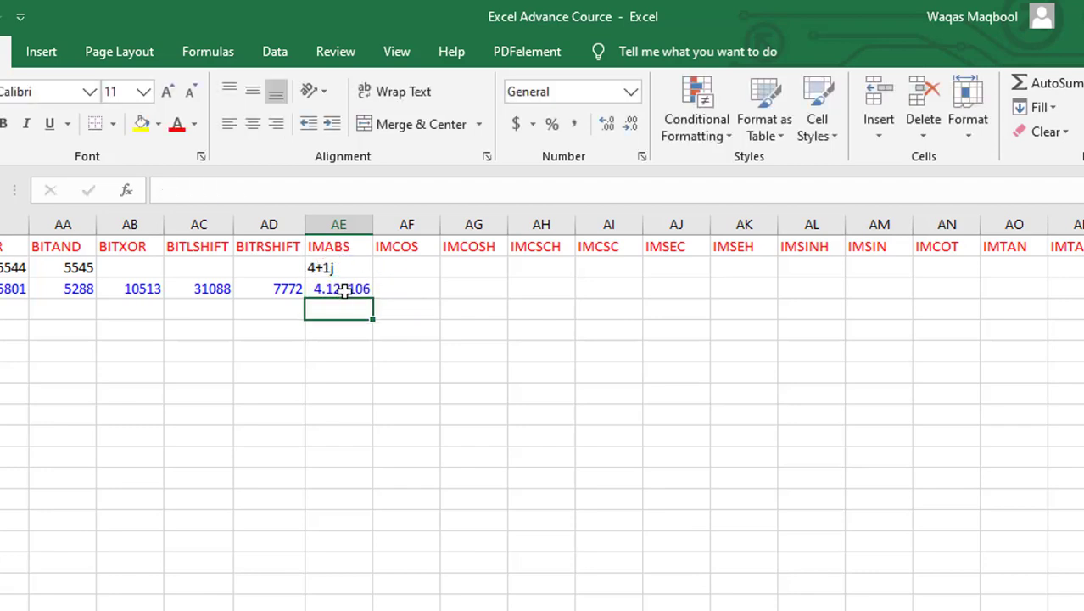
Step: Replace the AE2 input with 3+4j so IMABS returns 5
left_click(343, 290)
left_click(340, 268)
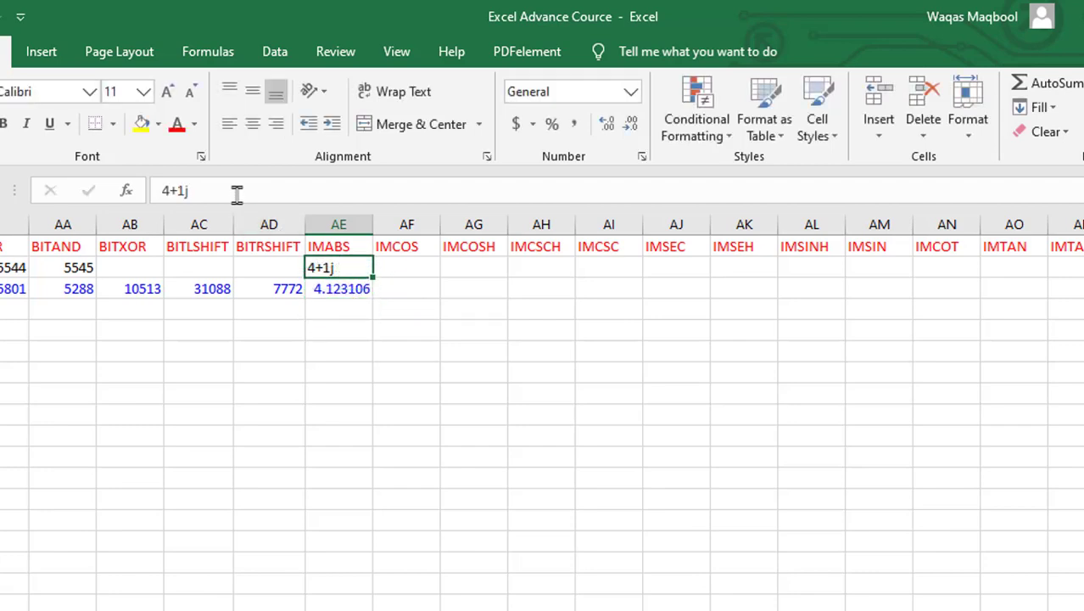
left_click_drag(237, 192, 51, 190)
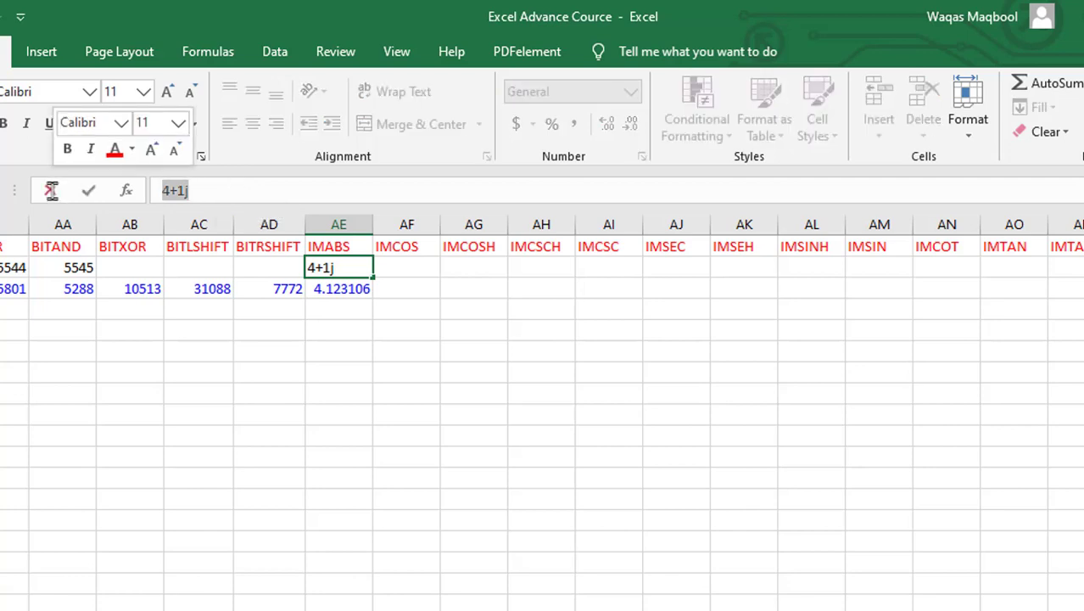
type("3+4")
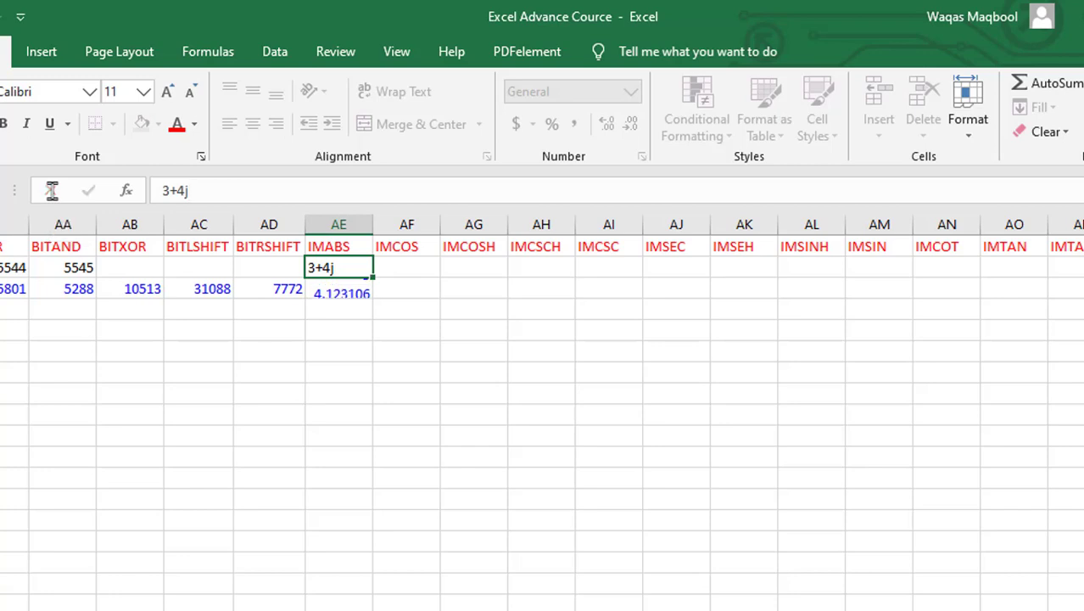
key("Return")
Step: Fill 3+4j across row 2 under the IMCOS through IMTAN headers
left_click(338, 268)
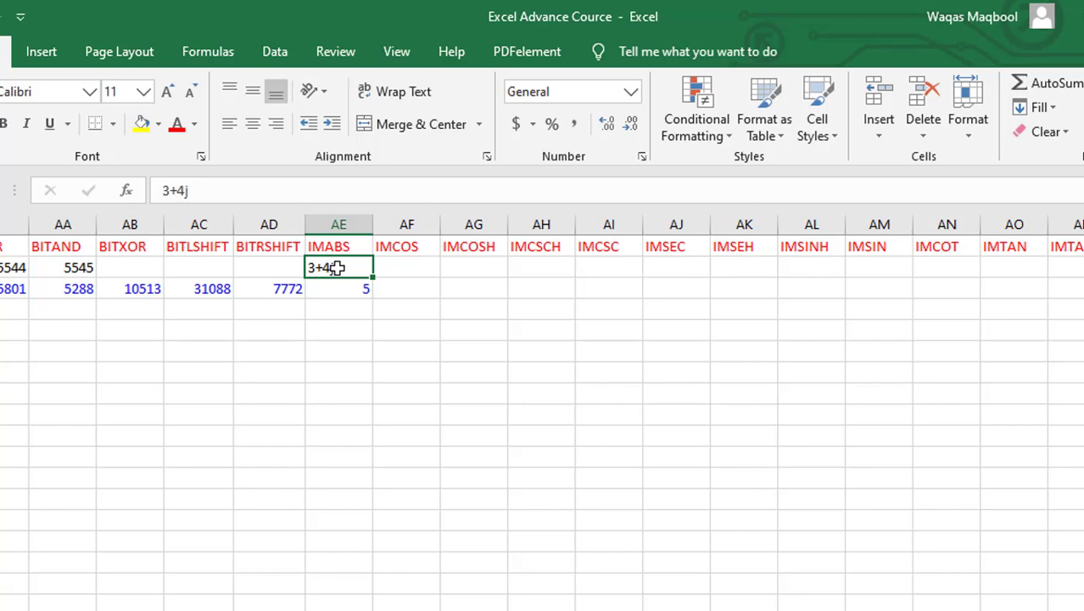
left_click(335, 287)
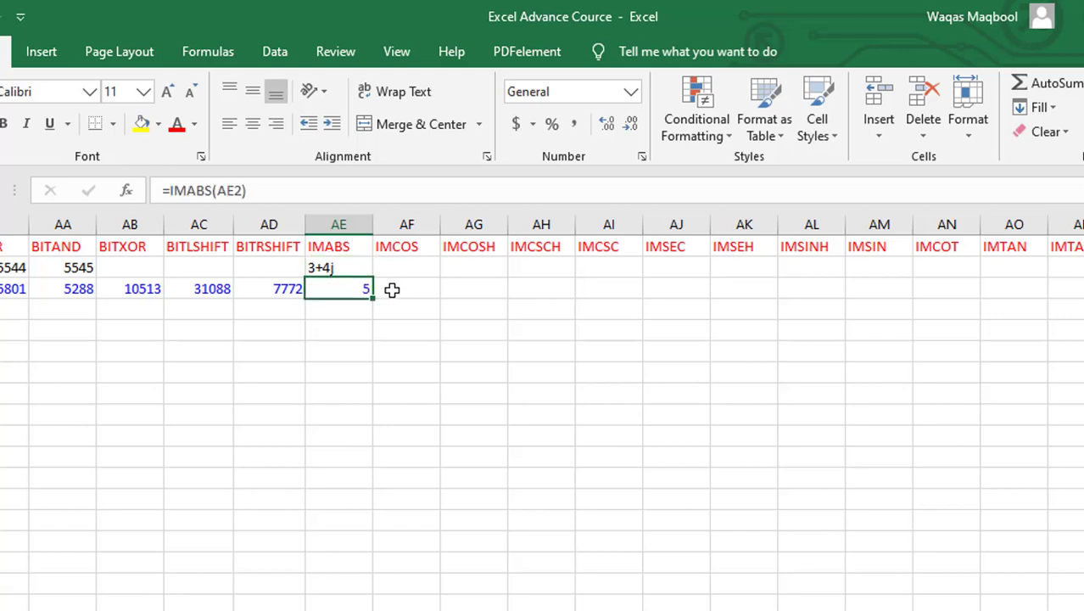
left_click(397, 291)
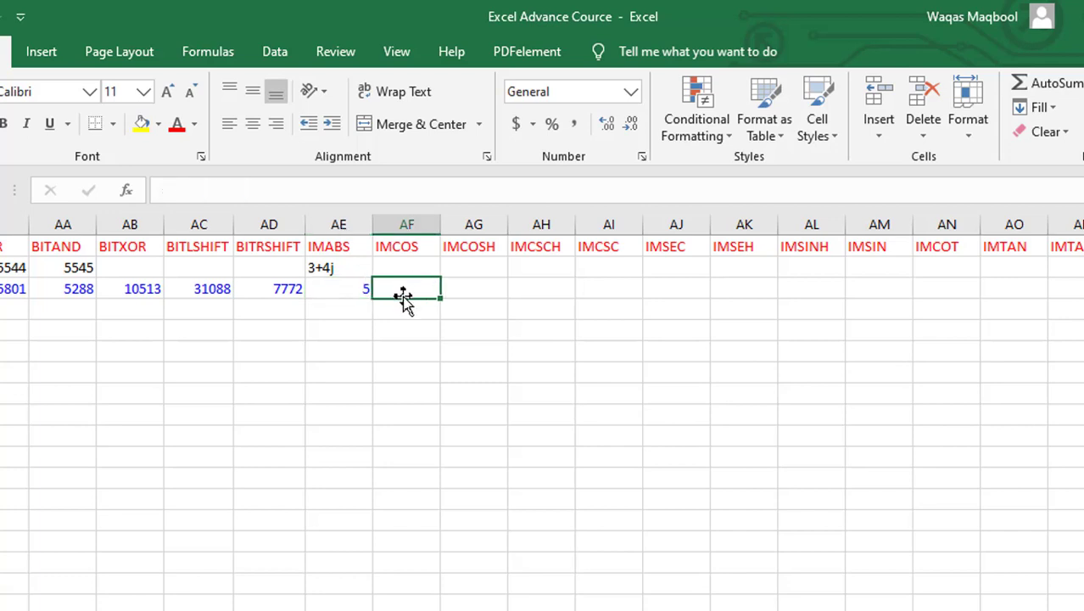
left_click(348, 268)
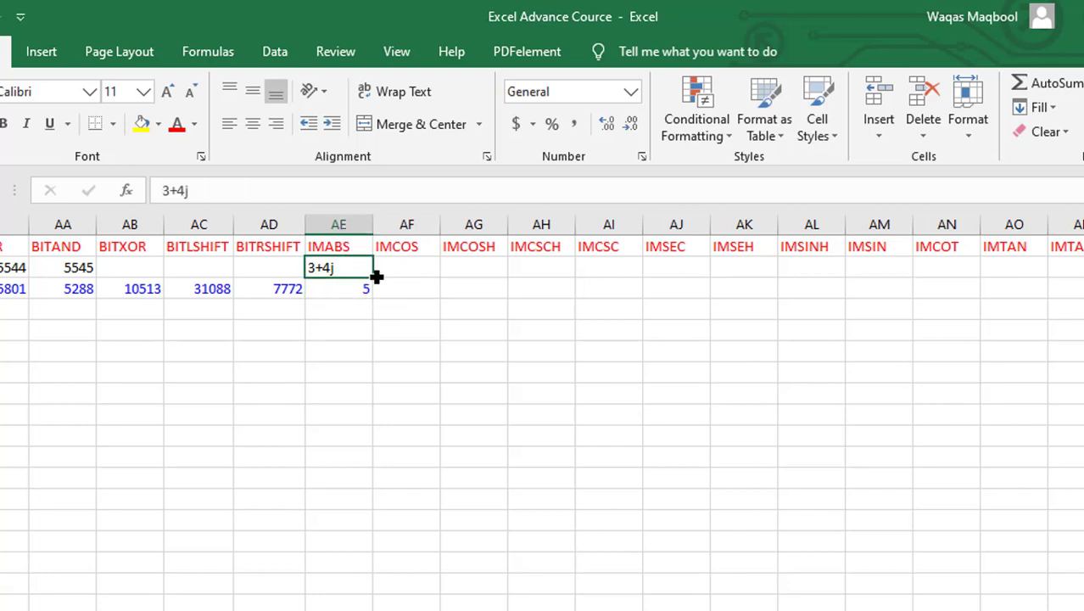
mouse_move(373, 282)
left_mouse_down()
mouse_move(1081, 265)
mouse_move(1041, 276)
left_mouse_up()
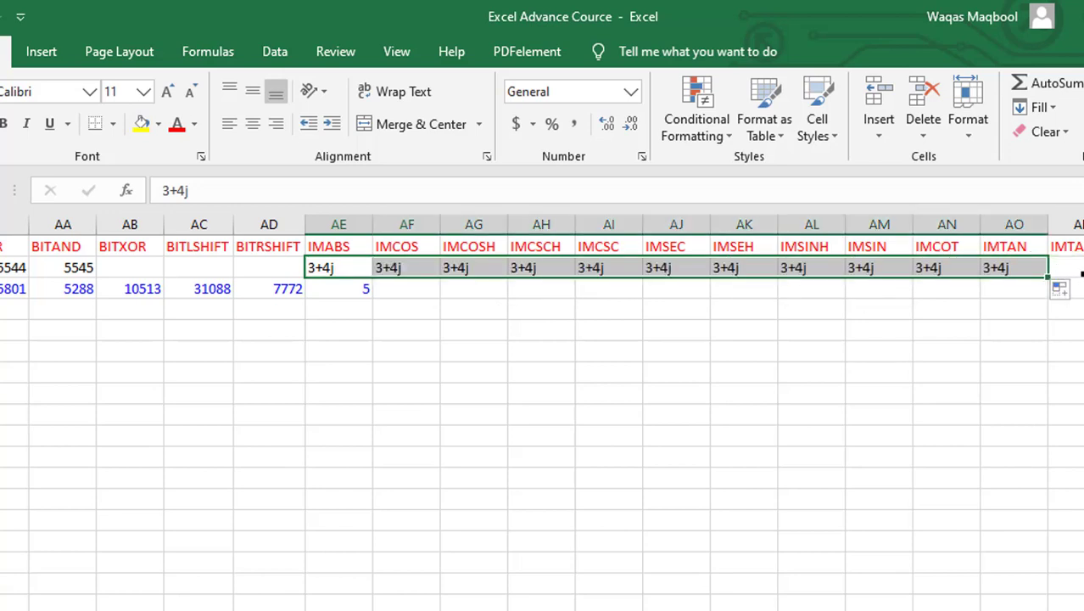
Step: Enter =IMCOS(AF2) in AF3 and AutoFit column AF to show -27.0349456030742-3.85115333481178j
left_click(431, 283)
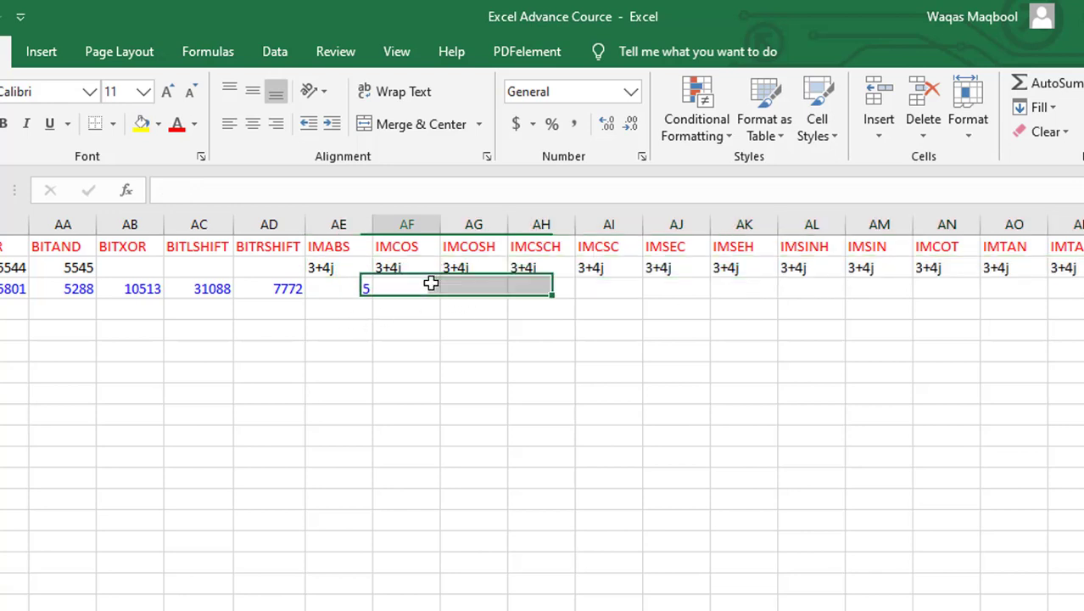
type("=im")
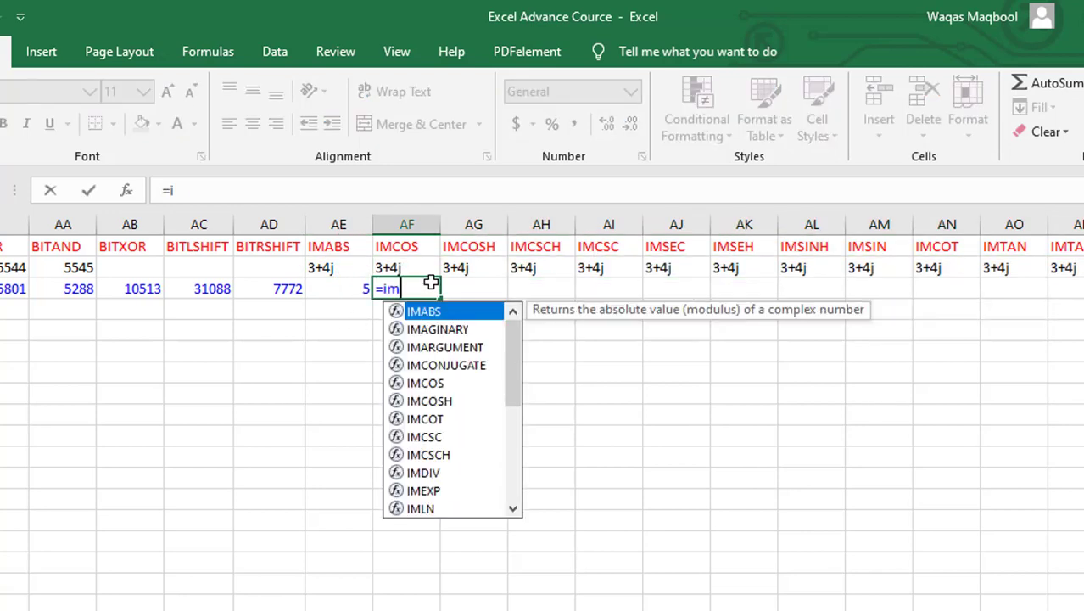
type("c")
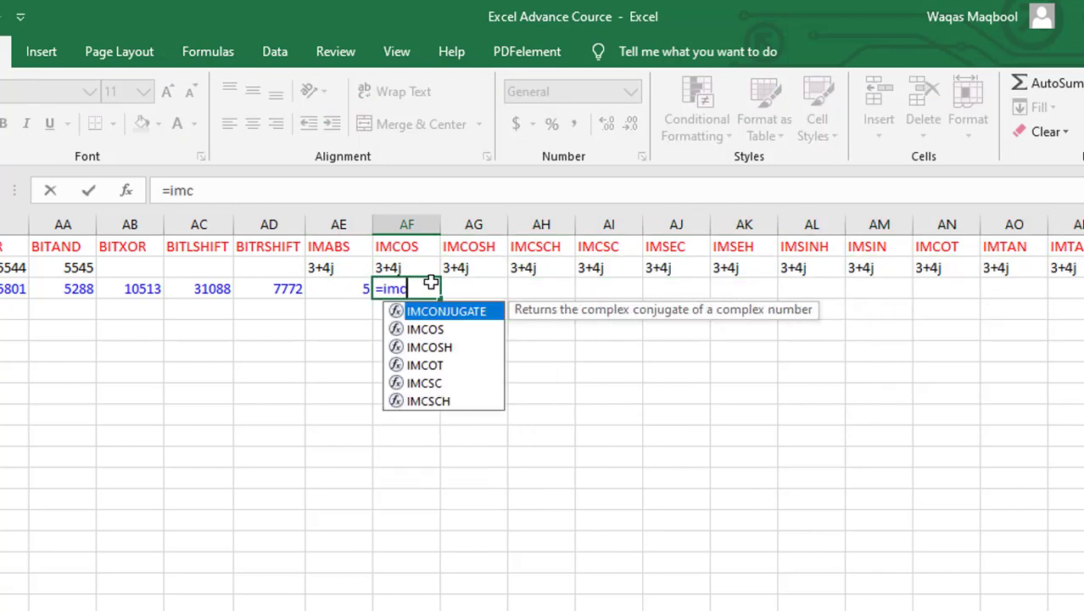
type("os")
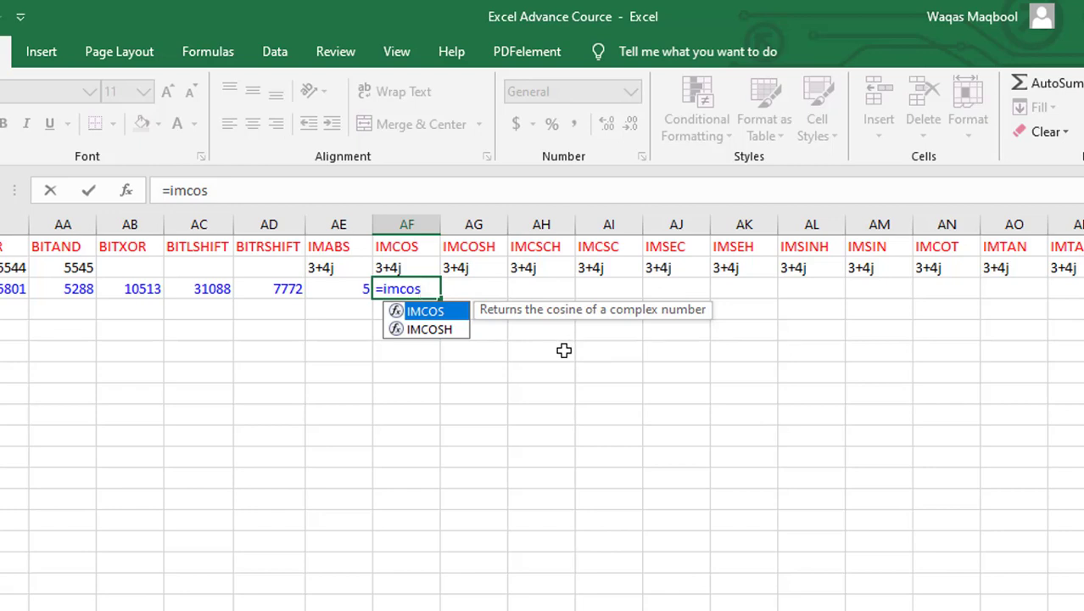
type("(")
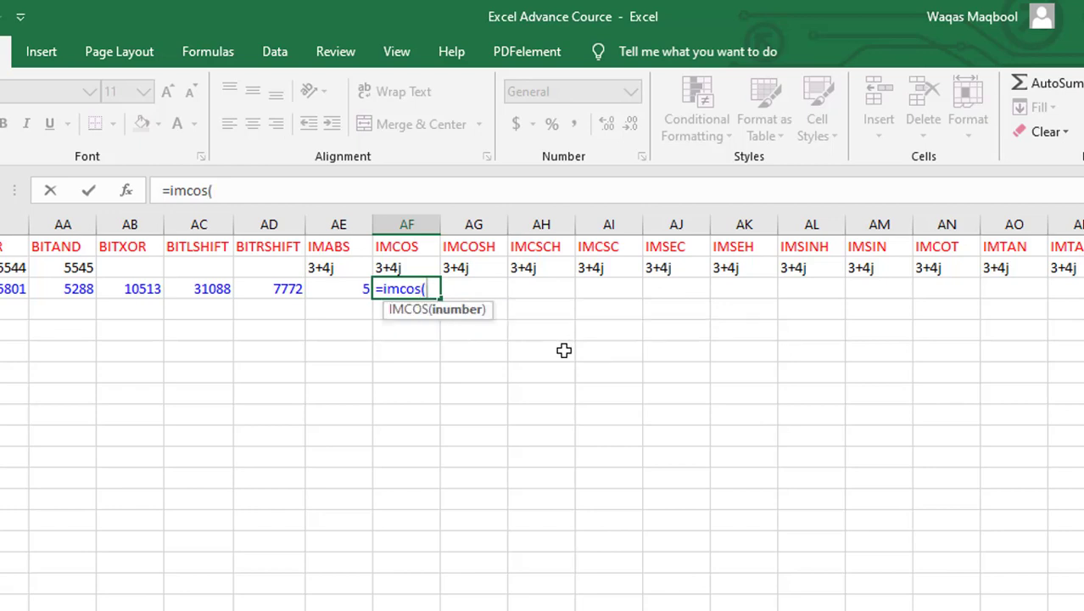
left_click(410, 269)
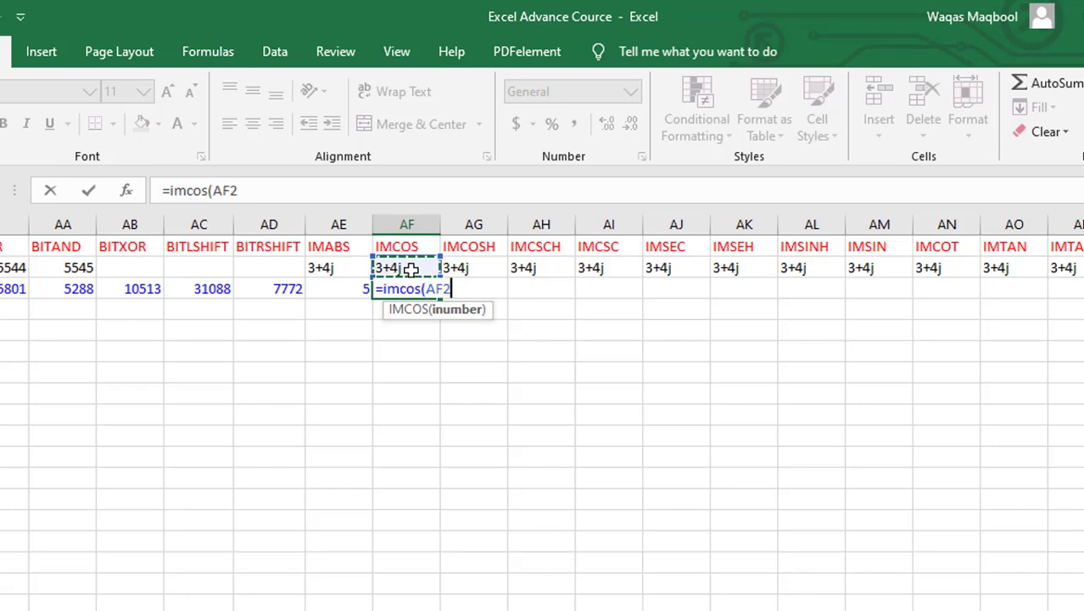
key("Return")
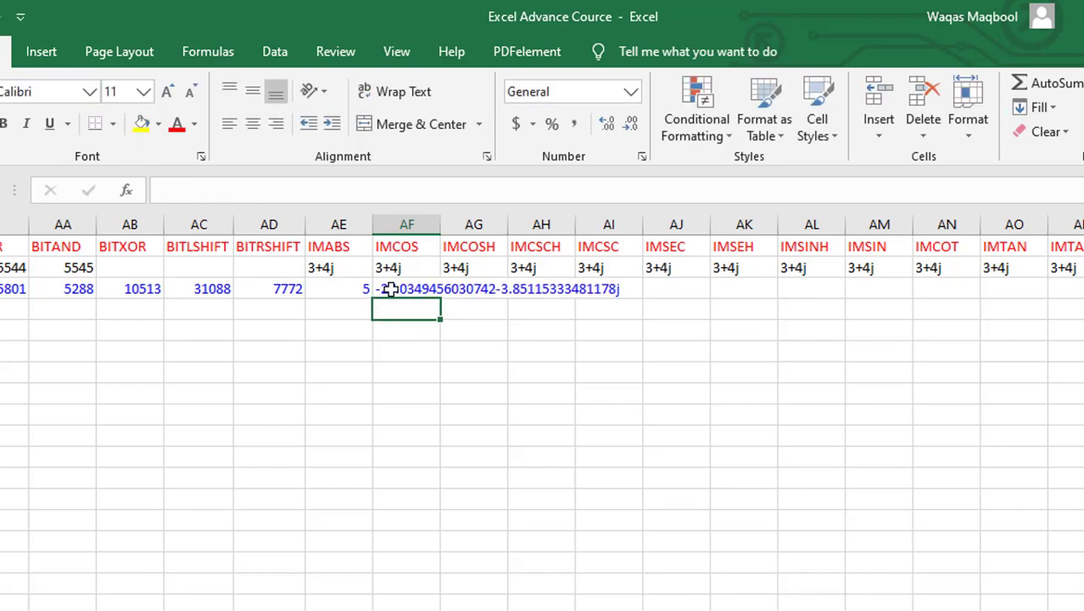
left_click(388, 290)
double_click(440, 225)
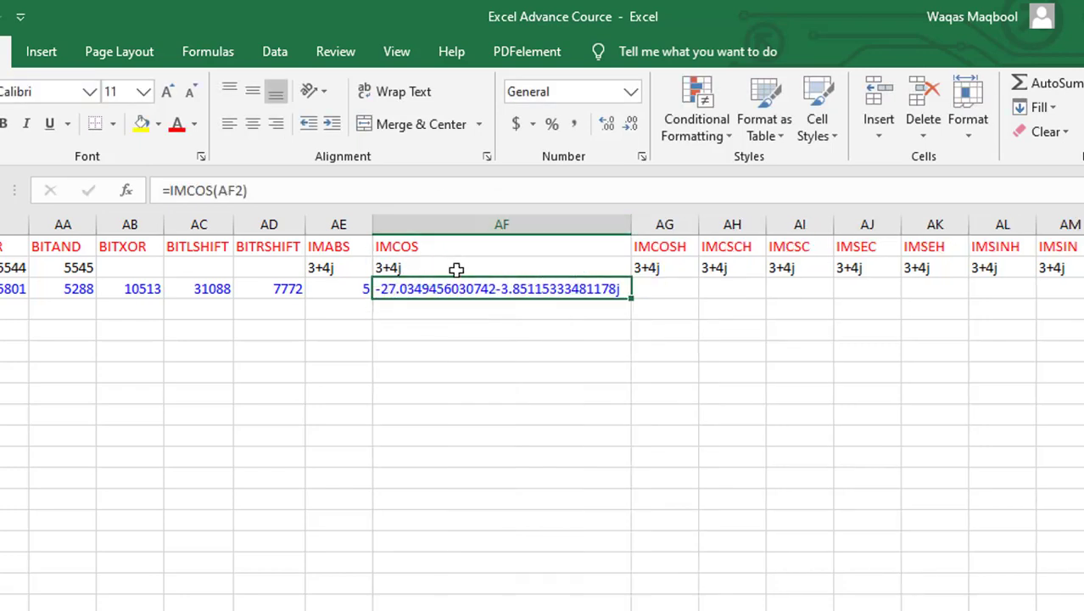
left_click(674, 246)
left_click(657, 285)
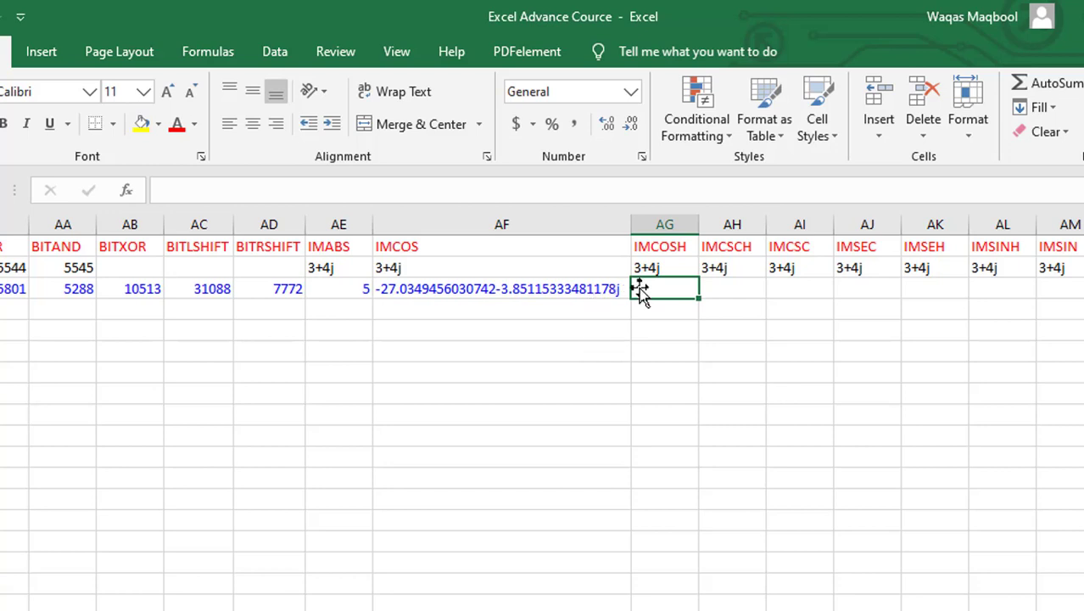
Step: Enter =IMCOSH(AG2) in AG3 and AutoFit column AG to show -6.58066304055116-7.58155274274654j
type("=im")
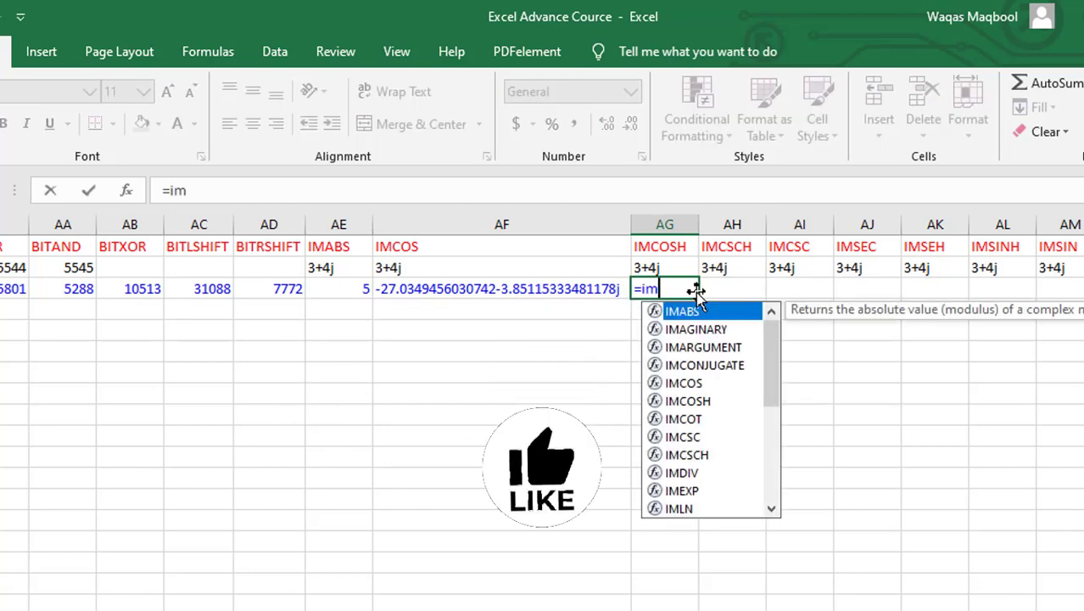
type("c")
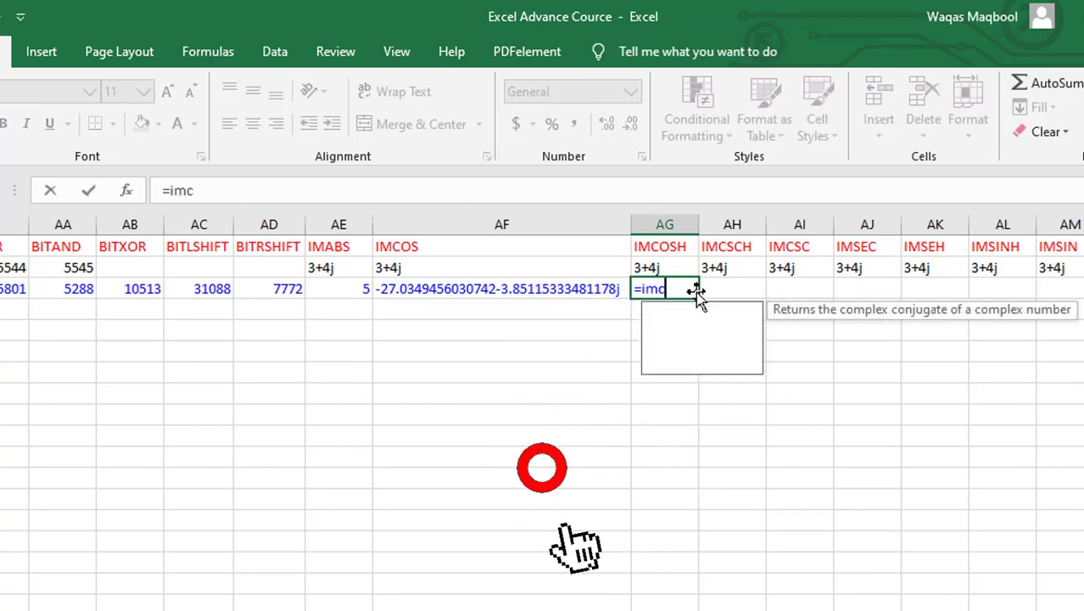
type("osh")
key("Tab")
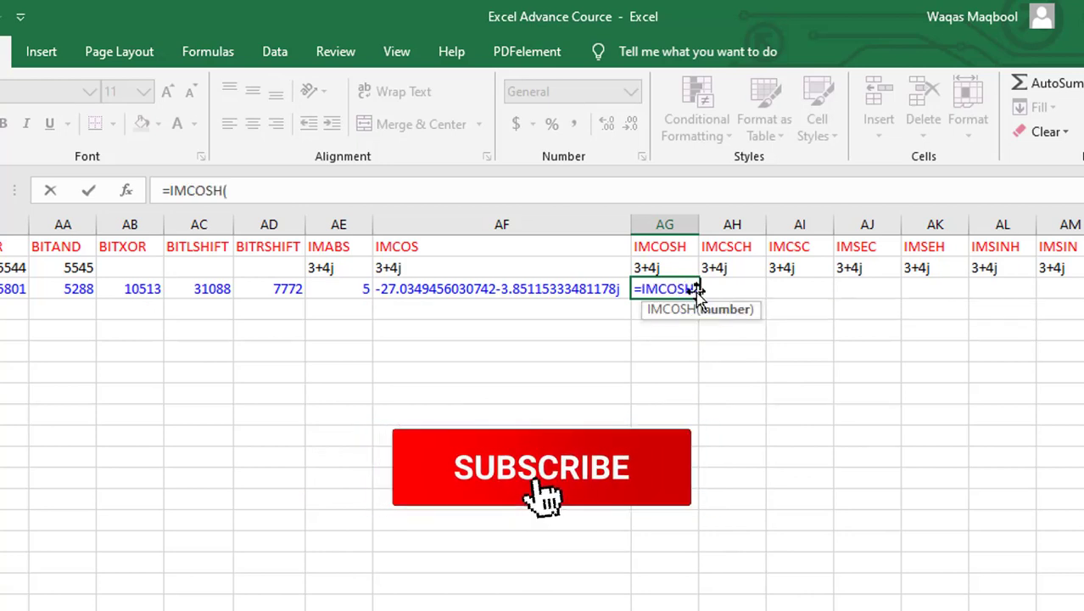
left_click(666, 267)
key("Return")
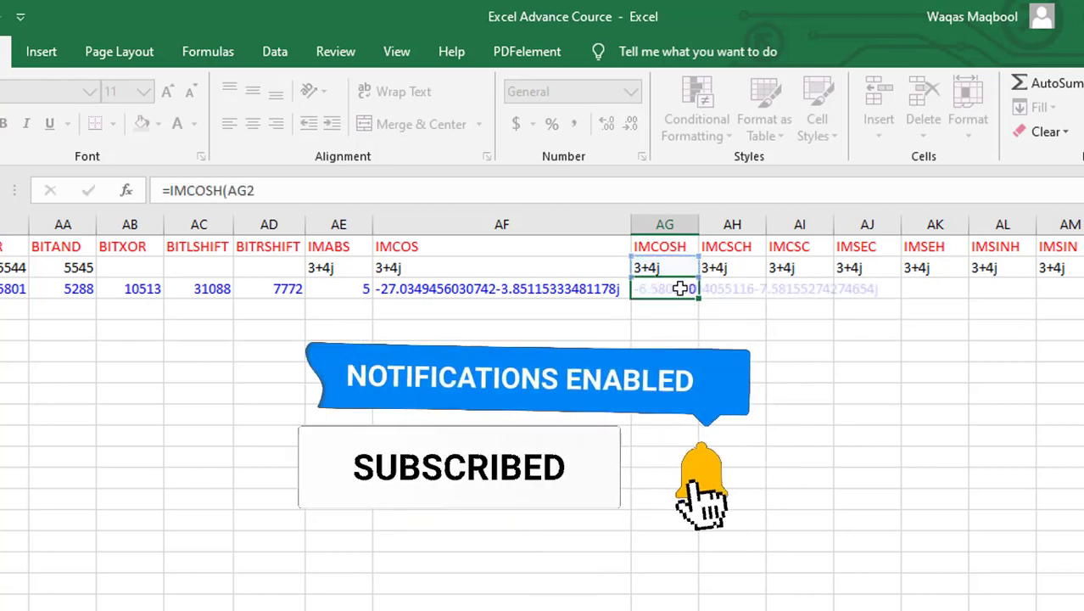
left_click(694, 289)
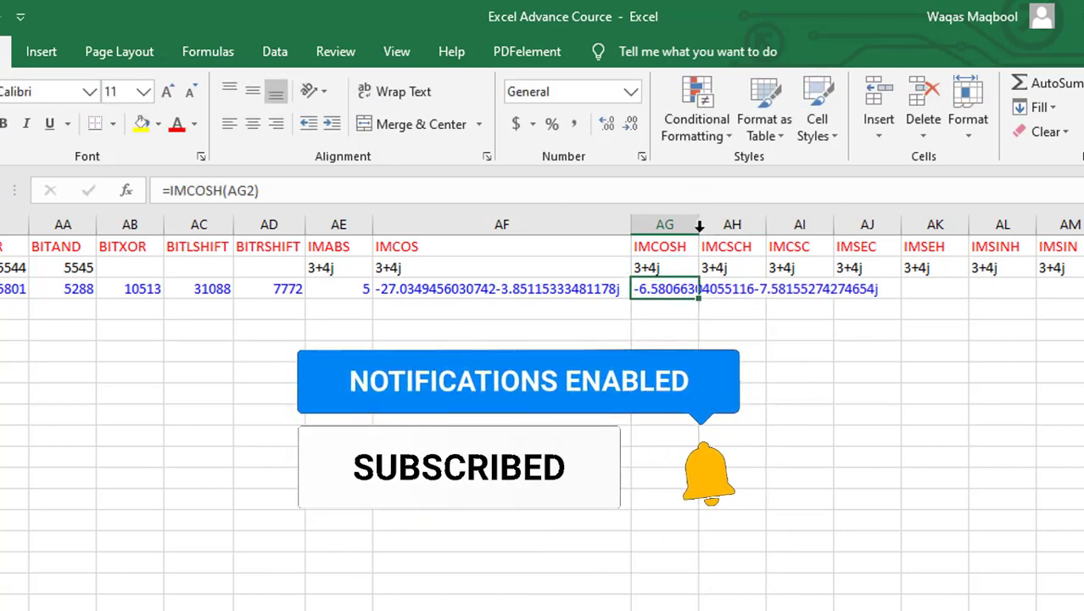
double_click(700, 224)
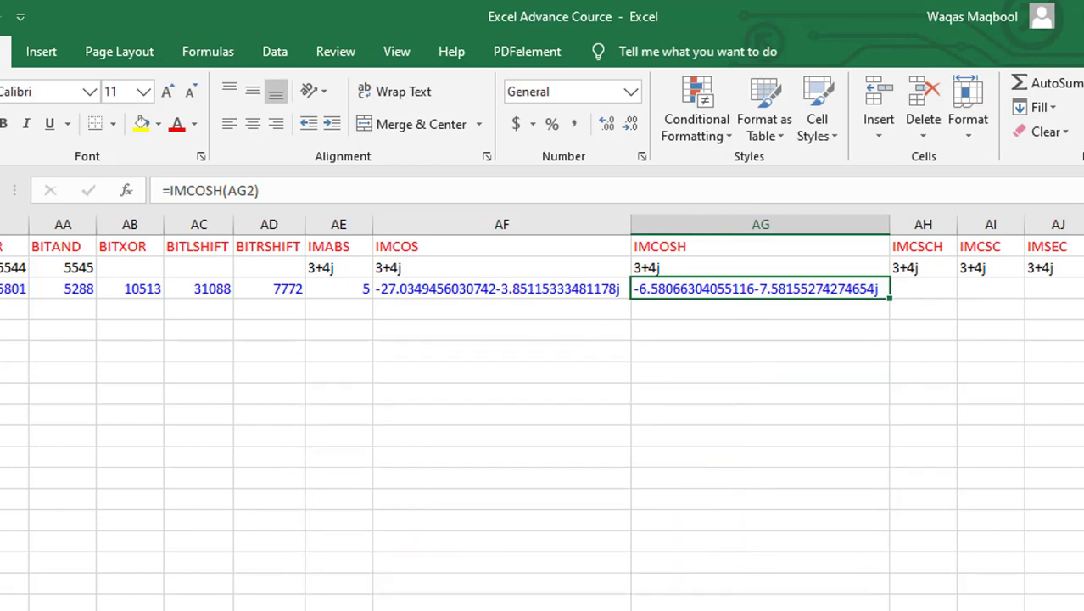
scroll(543, 407, "right", 5)
scroll(543, 407, "left", 1)
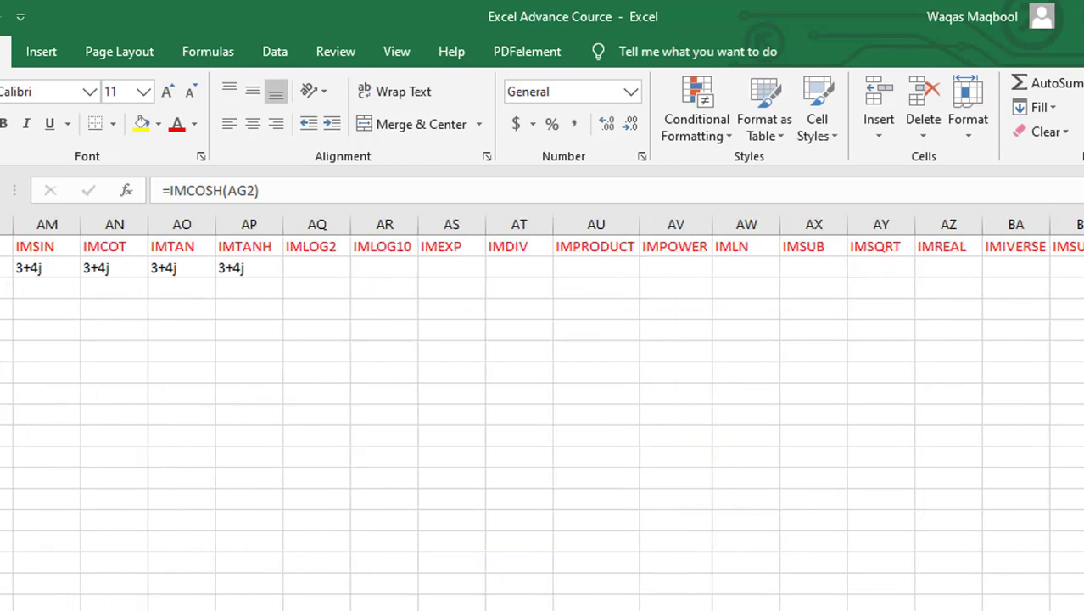
scroll(543, 408, "left", 1)
scroll(543, 407, "left", 2)
scroll(543, 408, "left", 3)
scroll(486, 351, "left", 3)
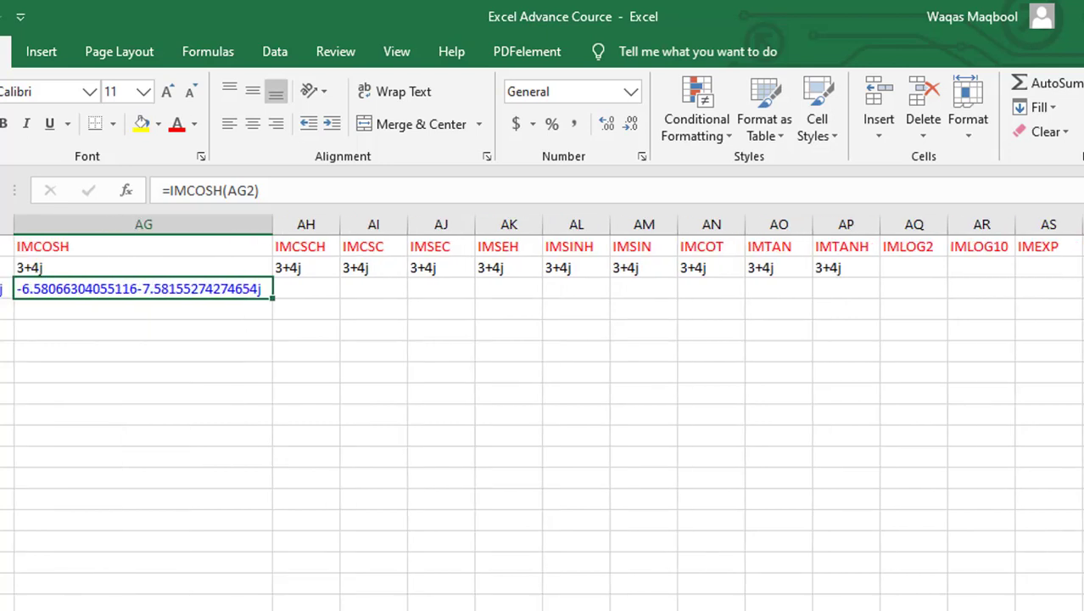
scroll(487, 350, "right", 1)
Step: Enter =IMCSCH(AH2) in AH3, switching the autocomplete choice from IMCSC to IMCSCH
left_click(206, 289)
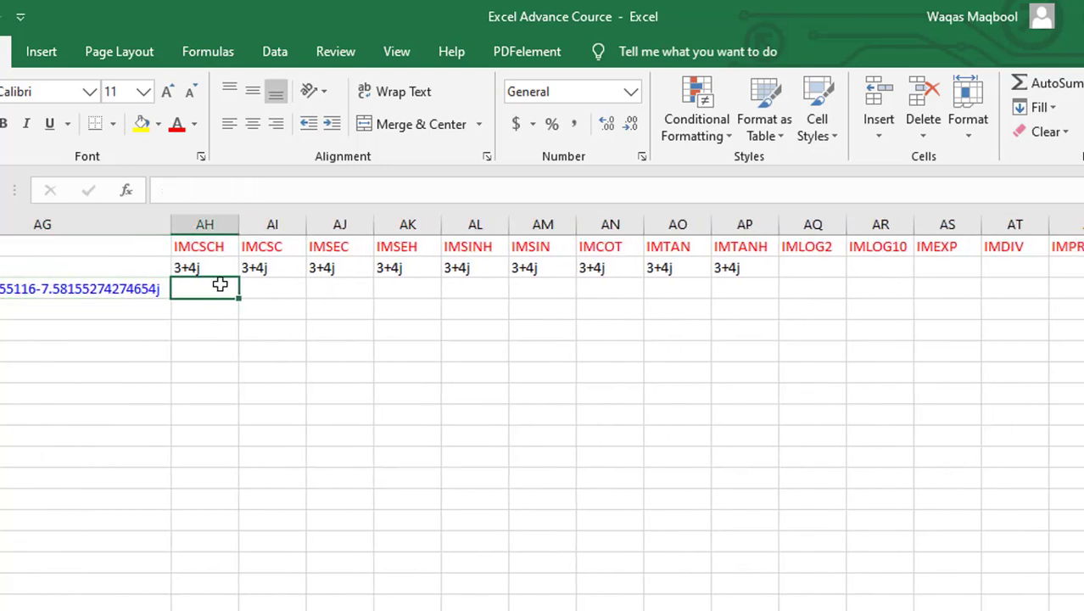
type("=")
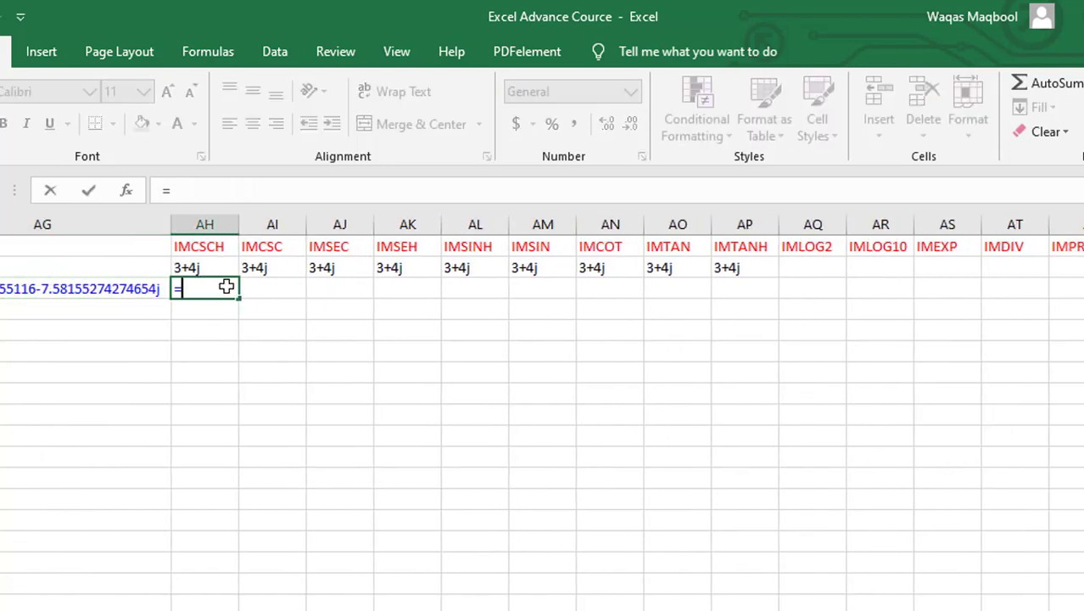
type("im")
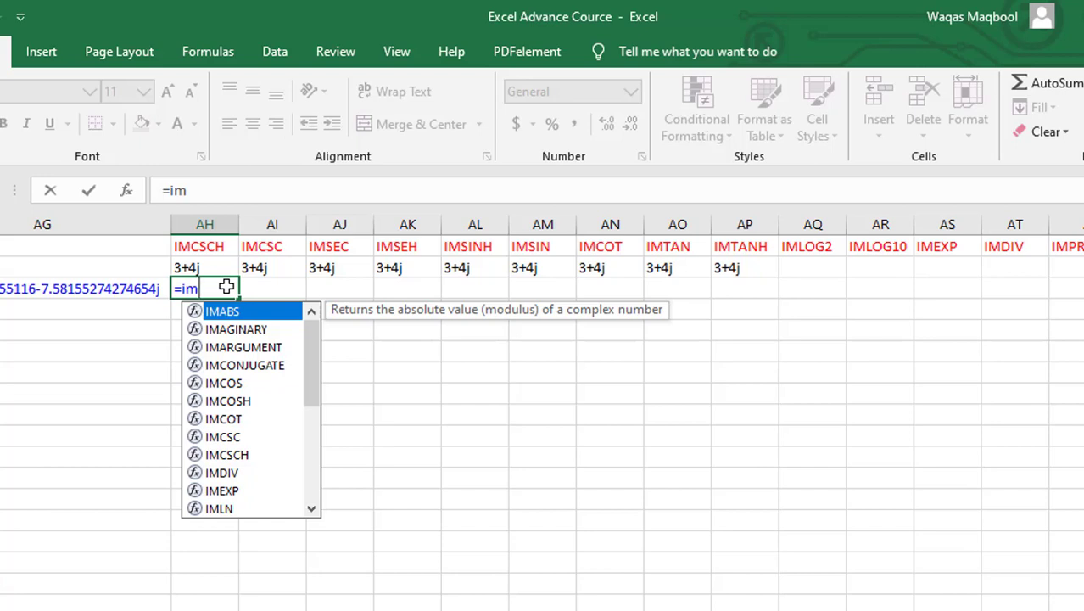
type("s")
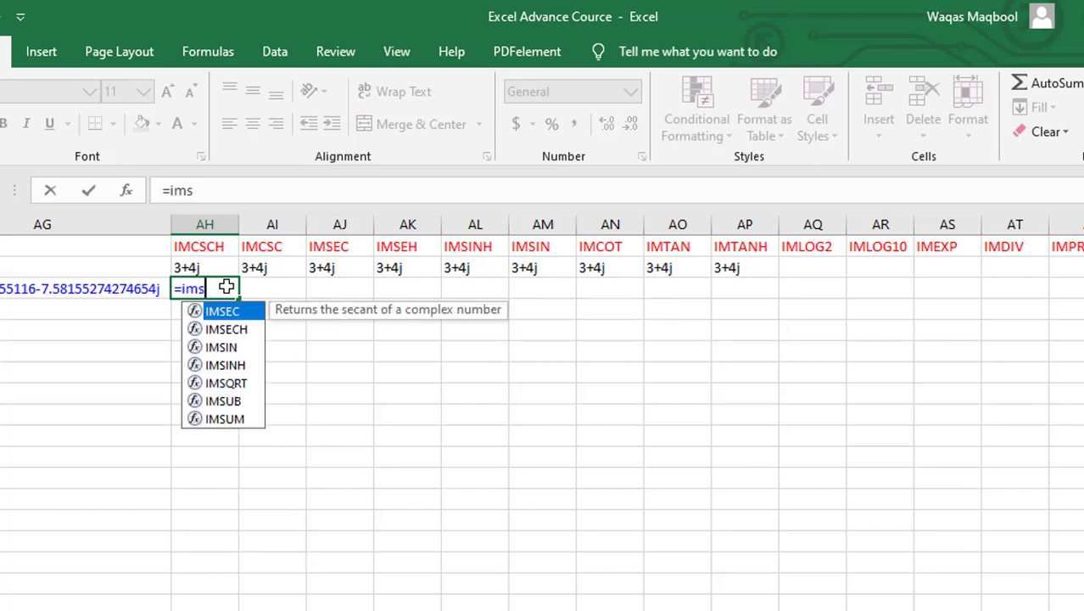
type("c")
key("BackSpace")
key("BackSpace")
type("csc")
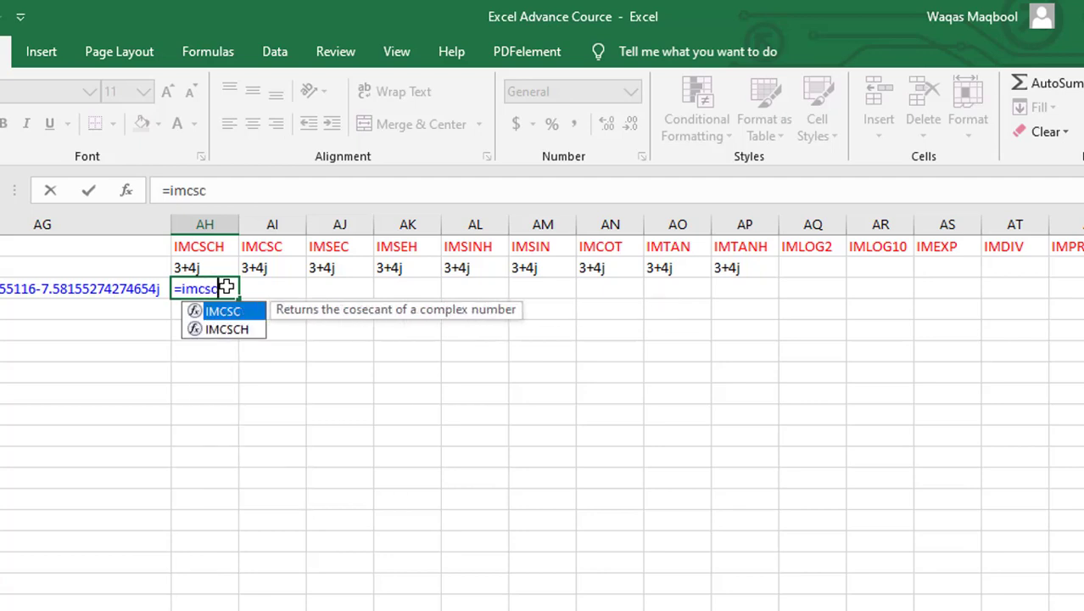
key("Tab")
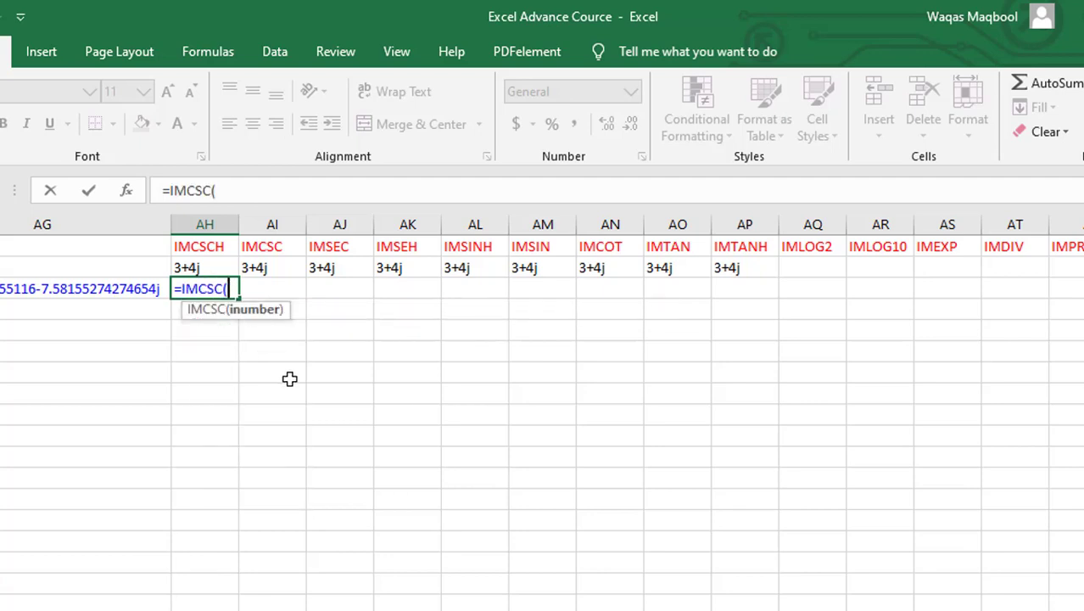
key("BackSpace")
key("Down")
key("Tab")
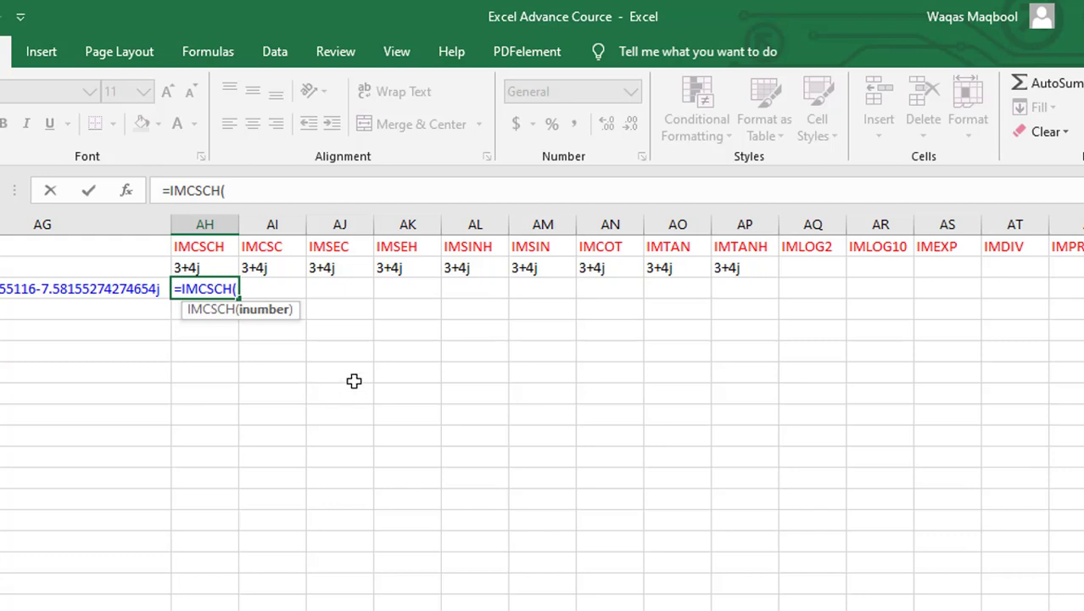
left_click(187, 266)
key("Return")
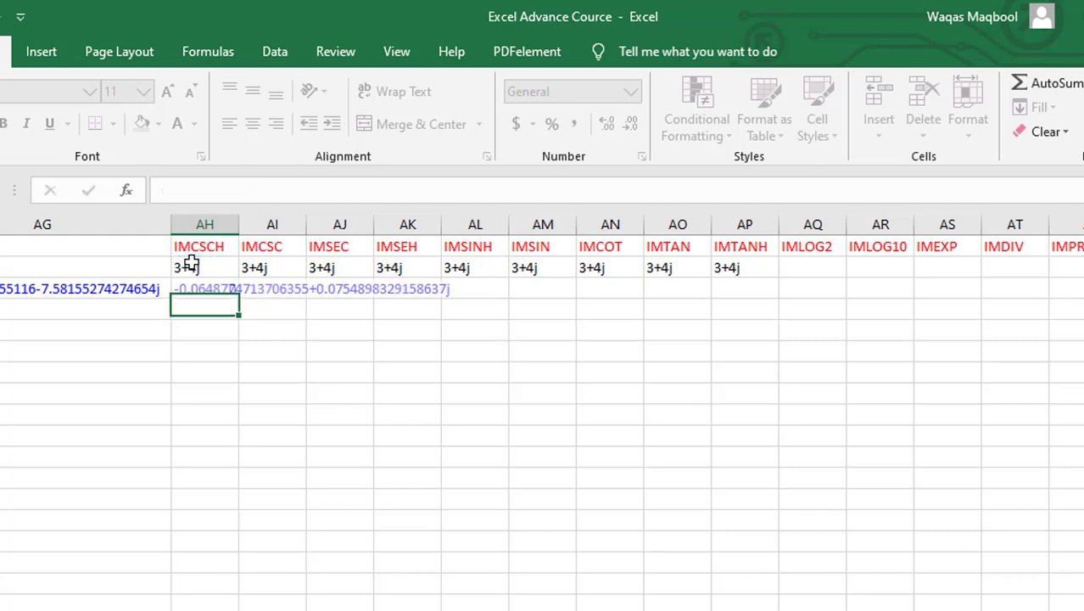
Step: AutoFit column AH to show -0.0648774713706355+0.0754898329158637j
double_click(238, 227)
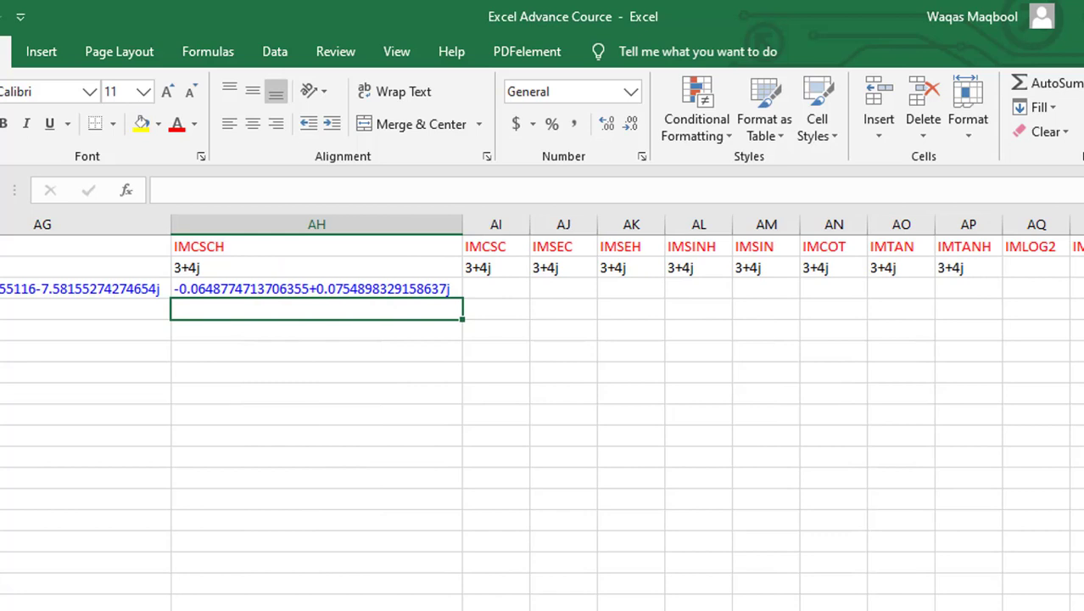
scroll(542, 413, "right", 5)
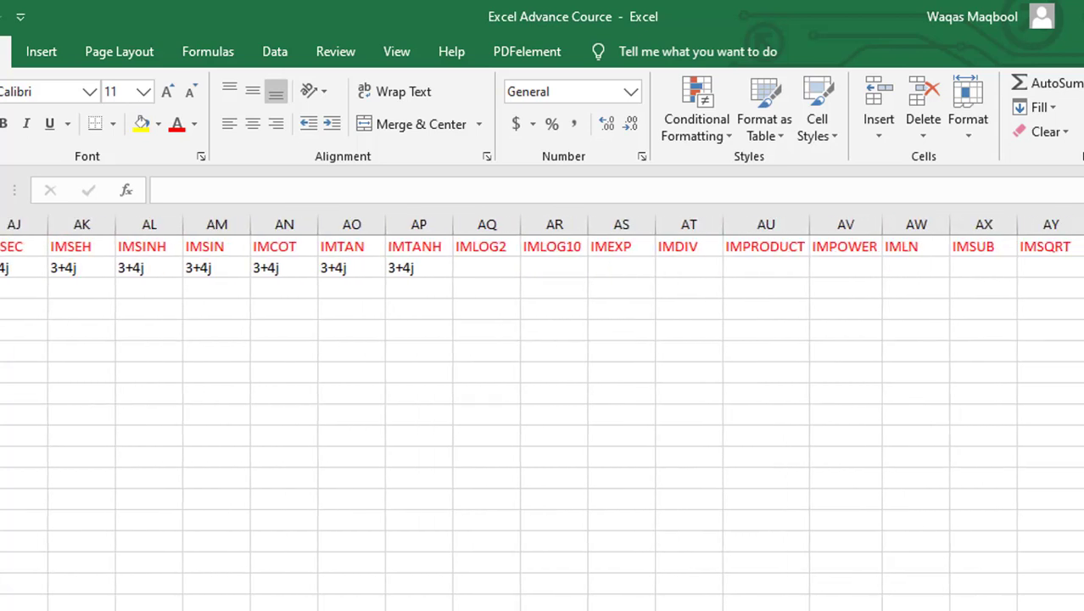
scroll(556, 336, "left", 2)
scroll(557, 337, "left", 2)
scroll(556, 337, "left", 1)
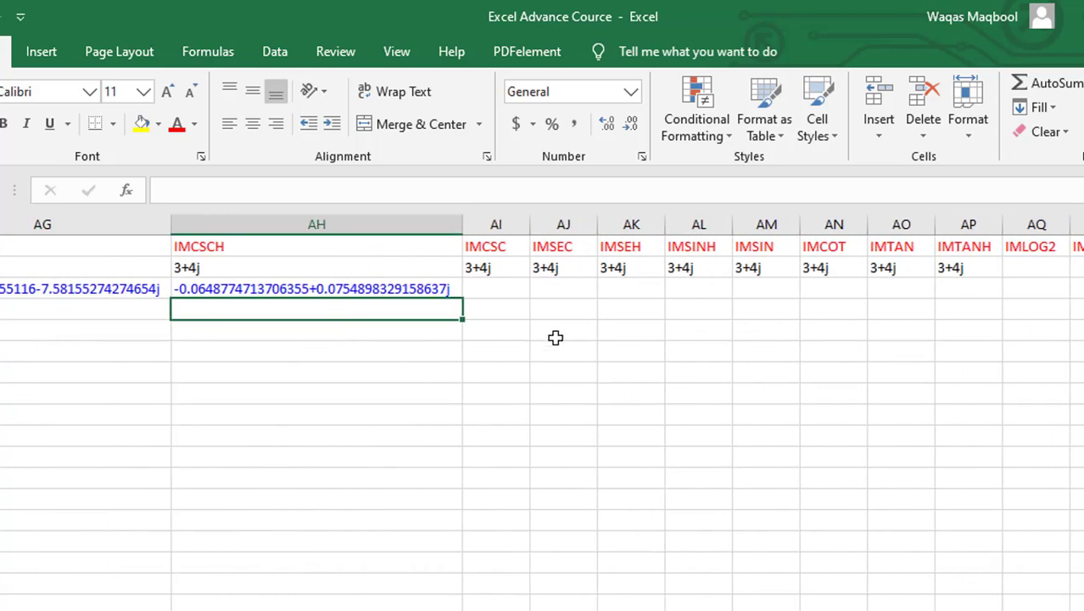
Step: Enter =IMCSC(AI2) in AI3 and AutoFit column AI to show 0.0051744731840194+0.036275889628626j
left_click(491, 290)
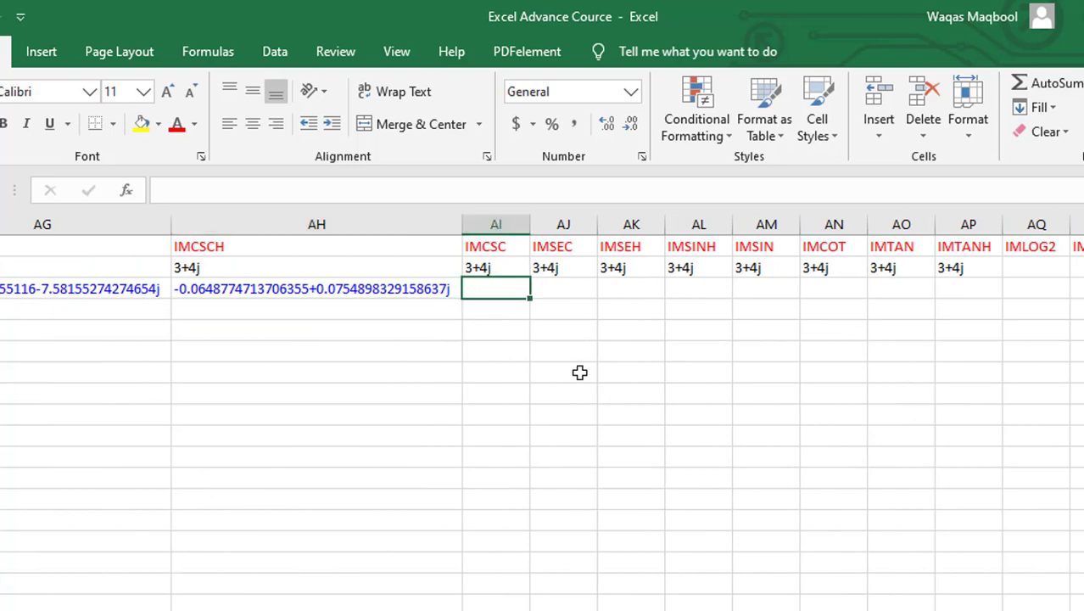
type("=im")
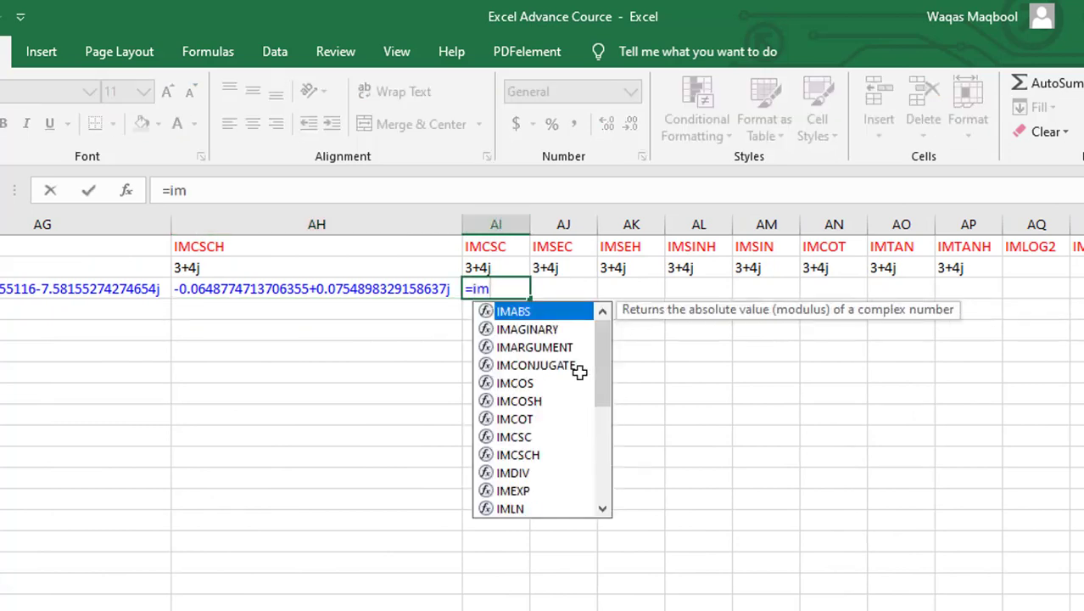
type("csc")
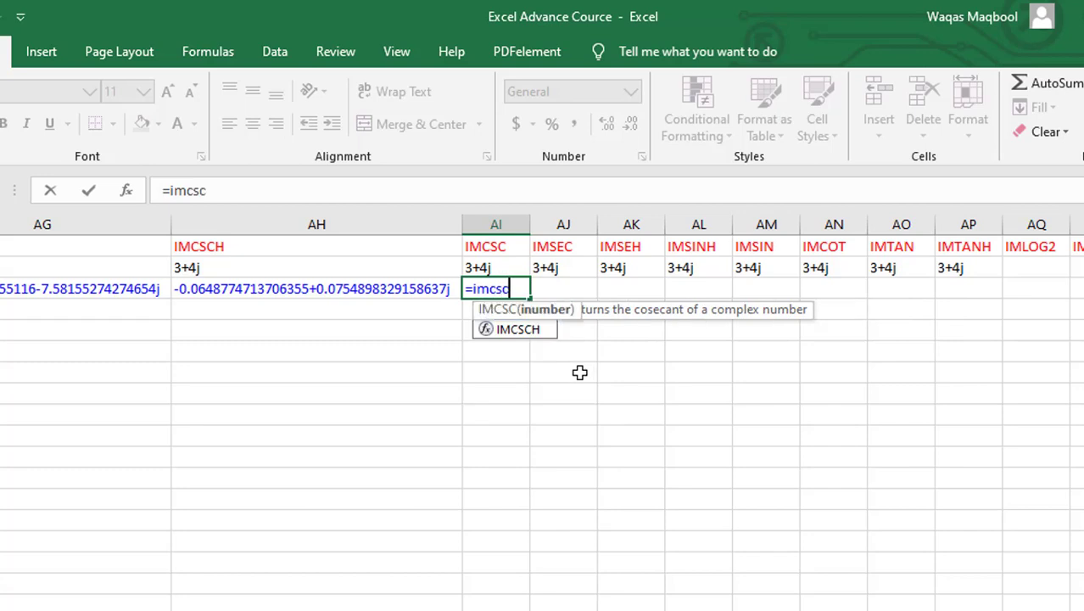
key("Tab")
left_click(499, 268)
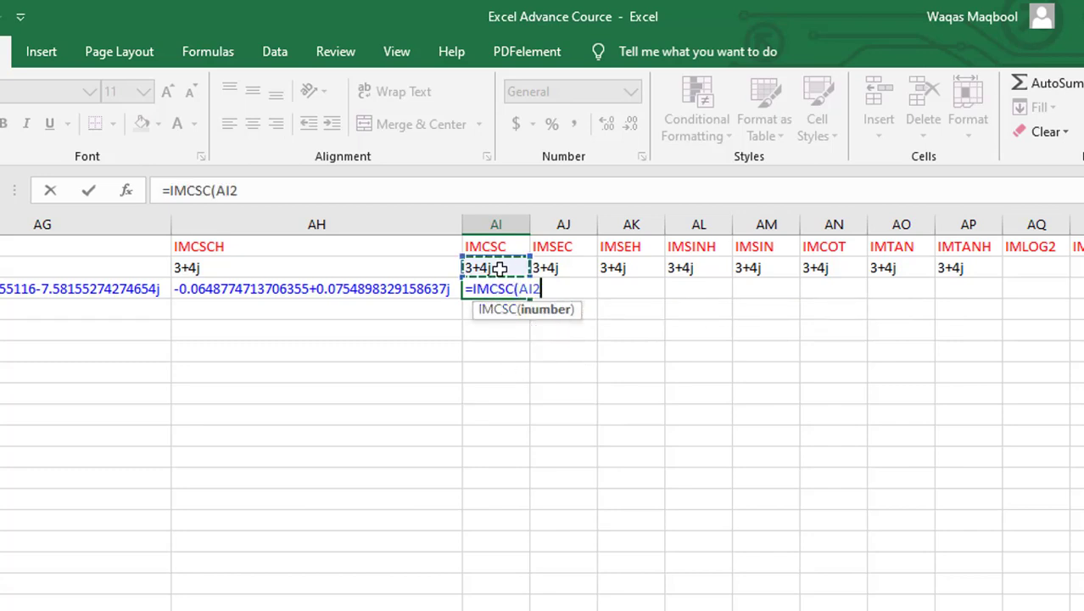
key("Return")
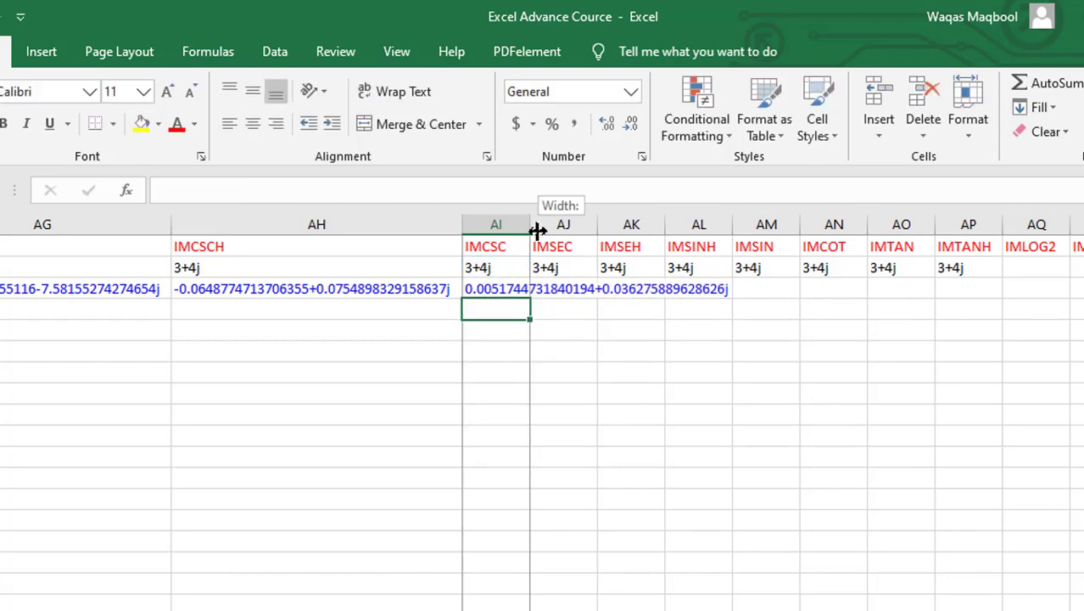
double_click(530, 224)
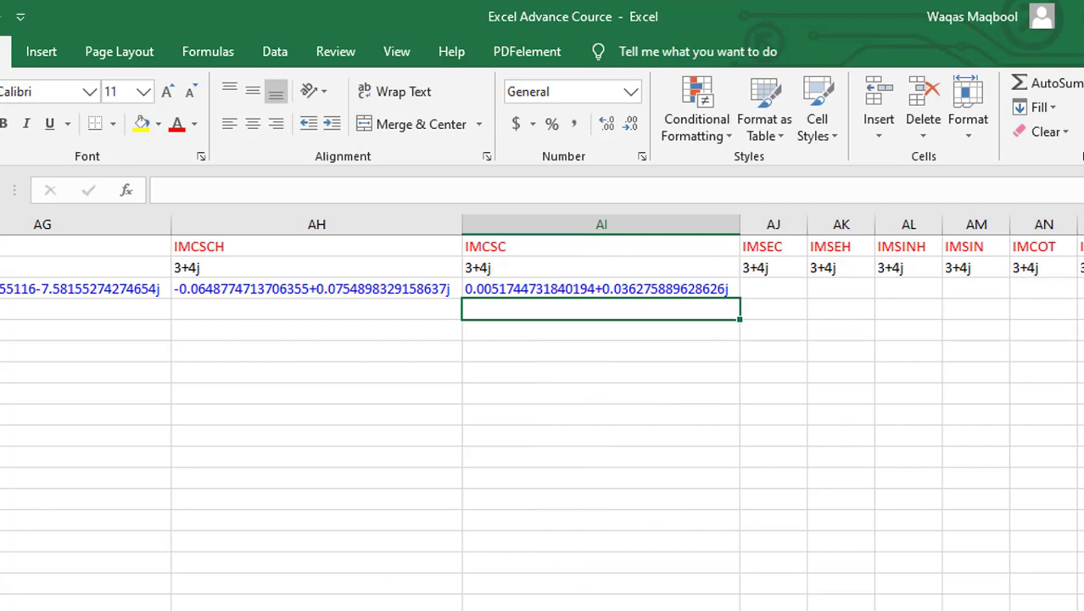
scroll(541, 413, "right", 2)
scroll(542, 412, "right", 3)
Step: Enter =IMSEC(AJ2) in AJ3, returning -0.0362534969158689+0.00516434460775318j
left_click(205, 291)
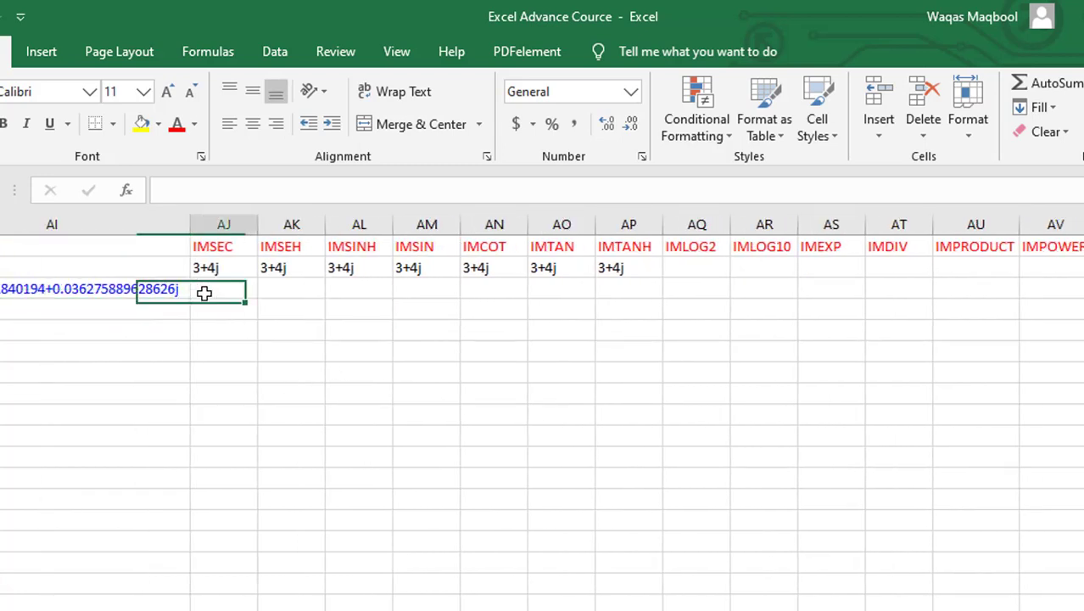
type("=")
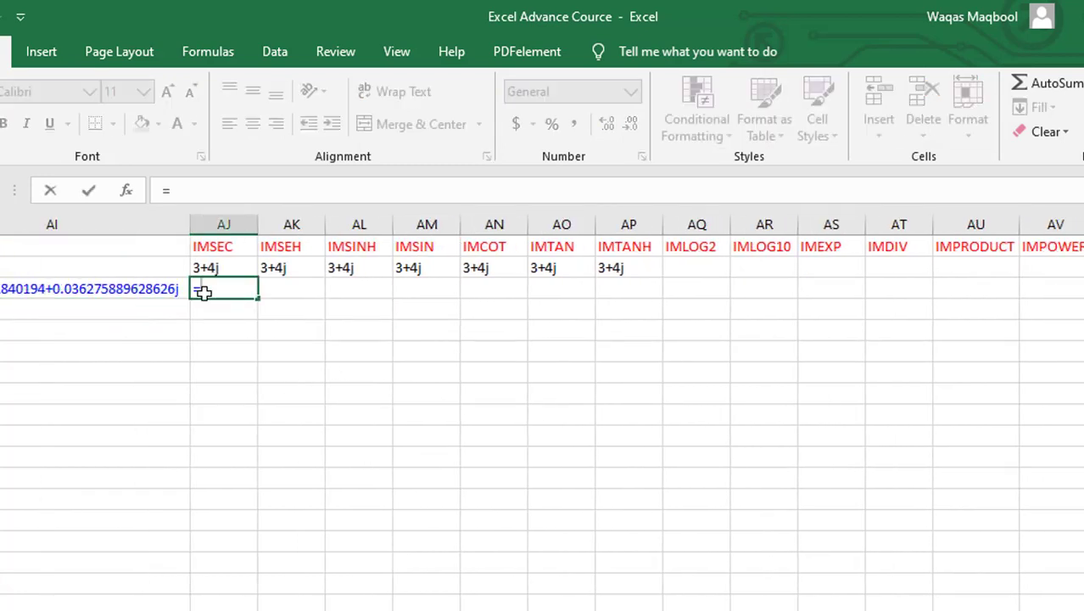
type("im")
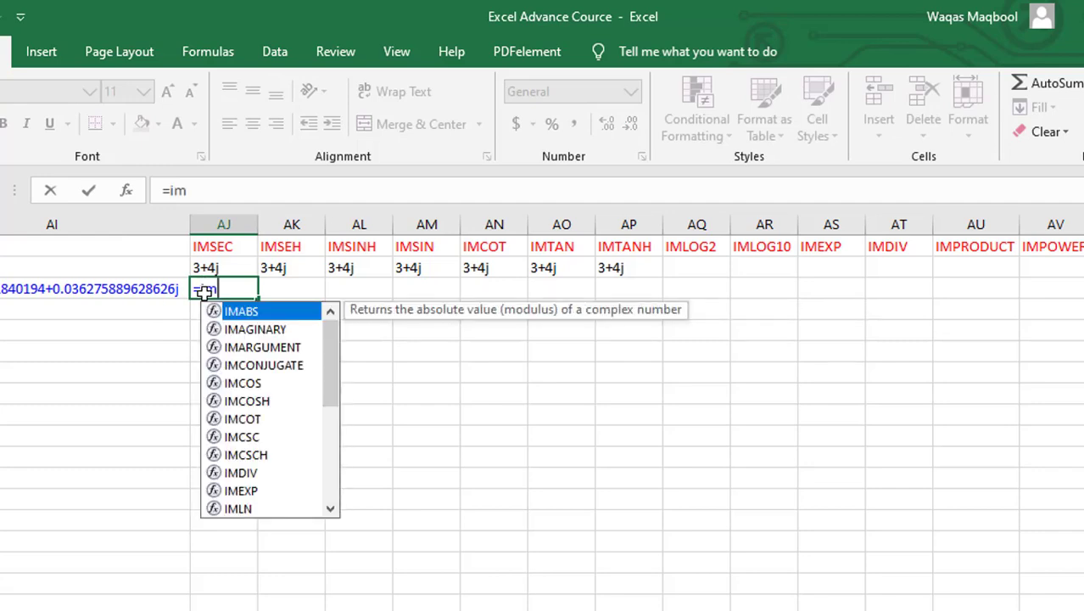
type("sec")
key("Tab")
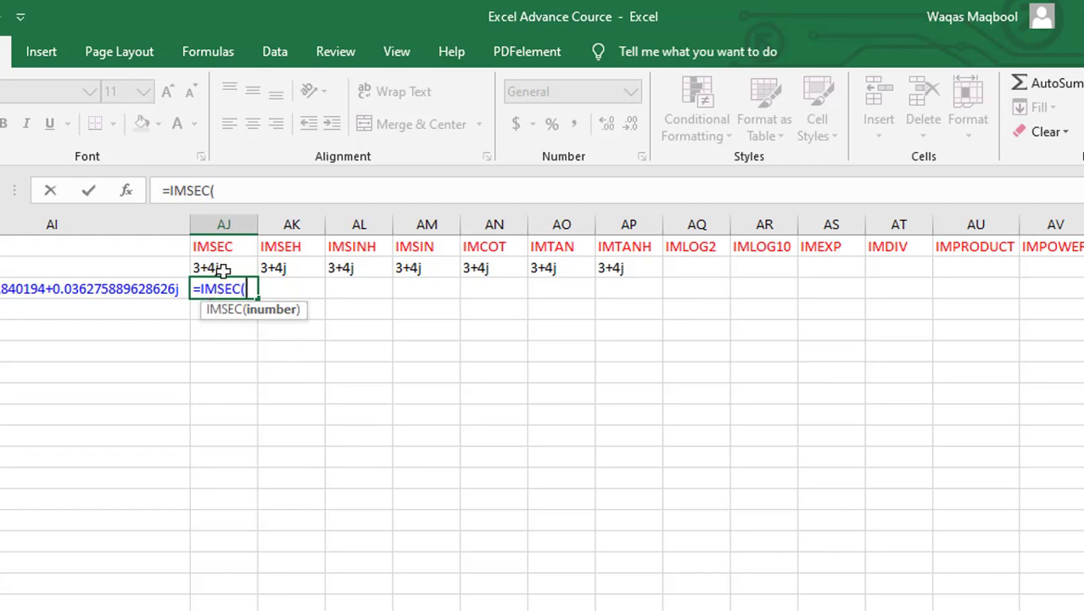
left_click(223, 270)
key("Return")
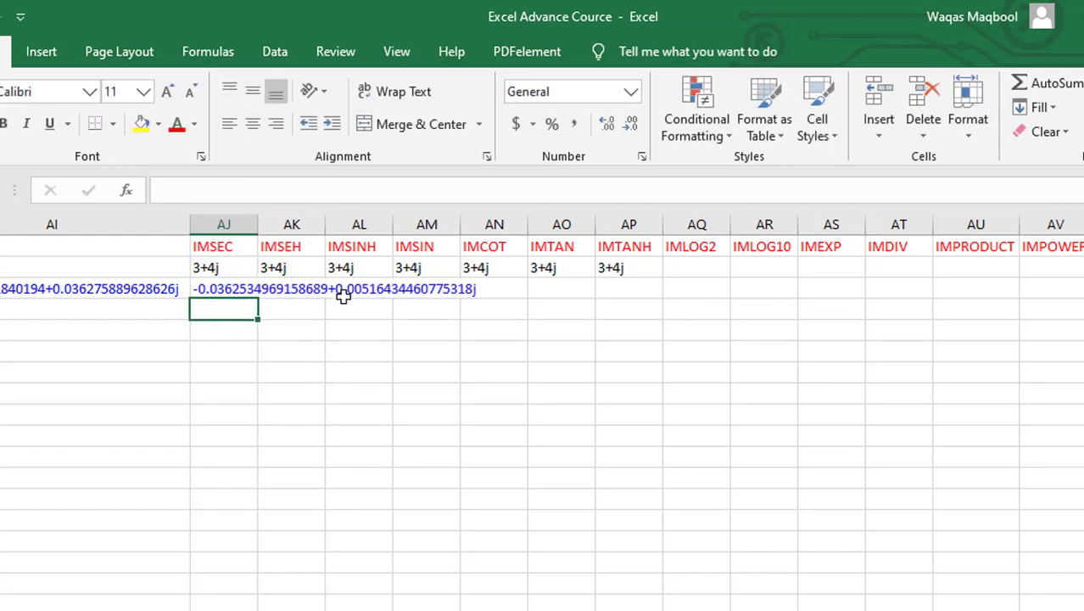
Step: Enter =IMSECH(AK2) in AK3 (about -0.06529+0.07522j), then begin a formula in AL3
left_click(281, 290)
type("=")
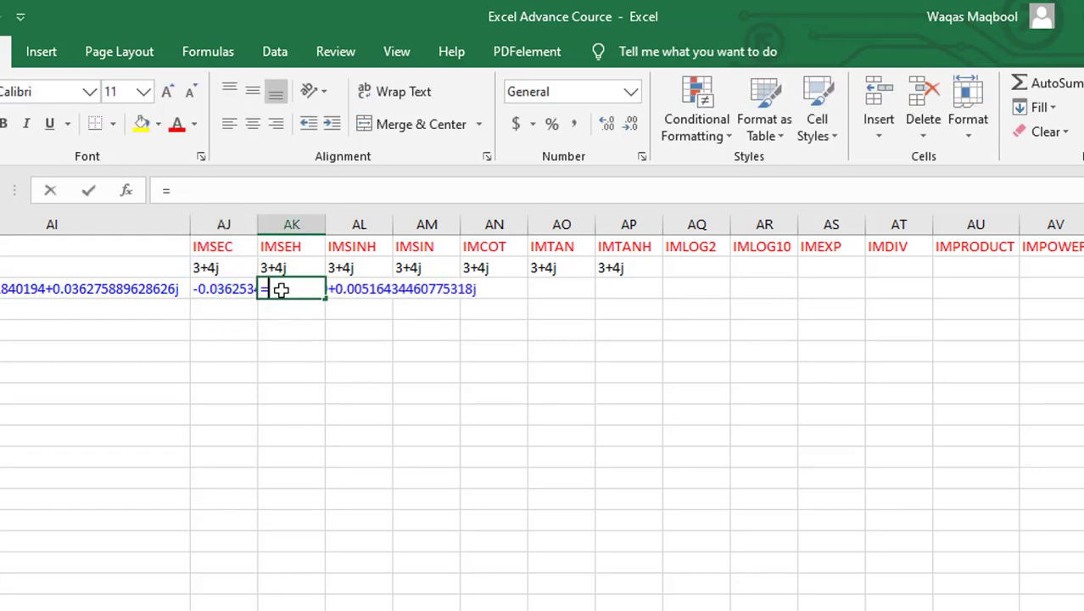
type("imsec")
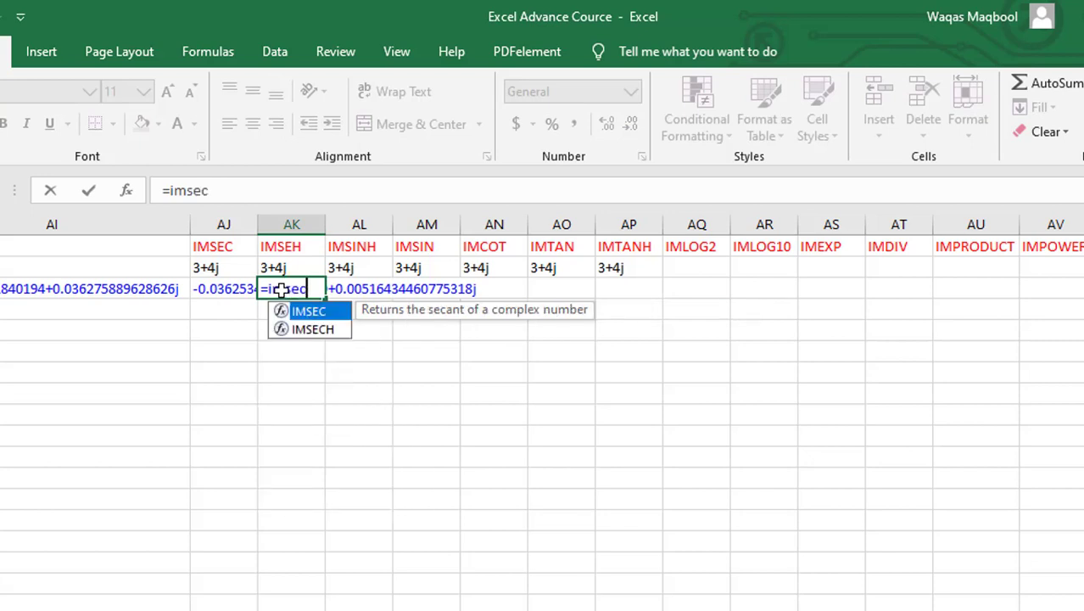
key("Down")
key("Tab")
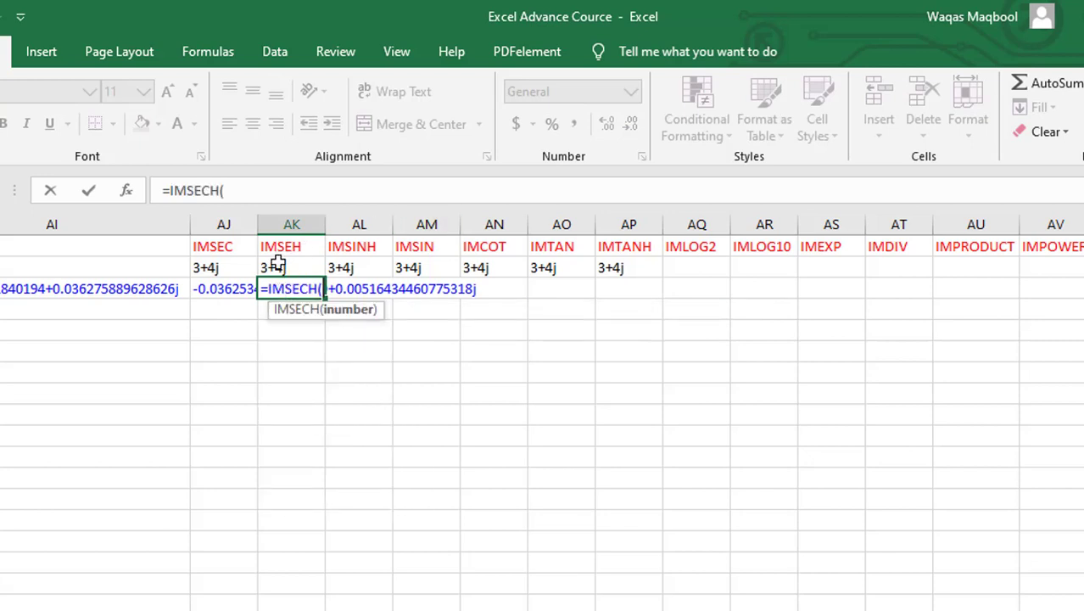
left_click(278, 265)
key("Return")
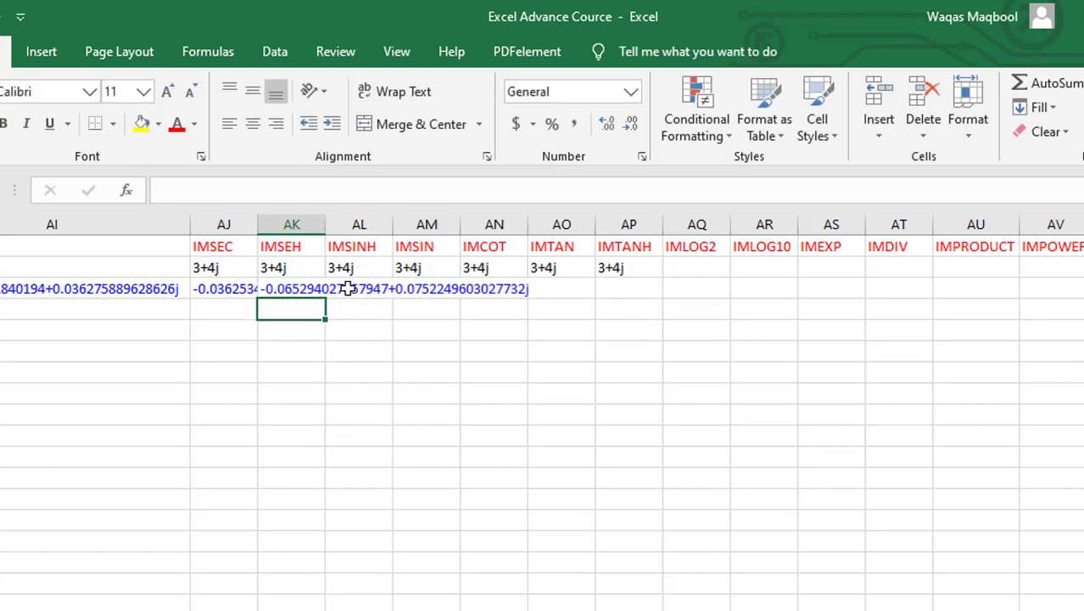
left_click(346, 289)
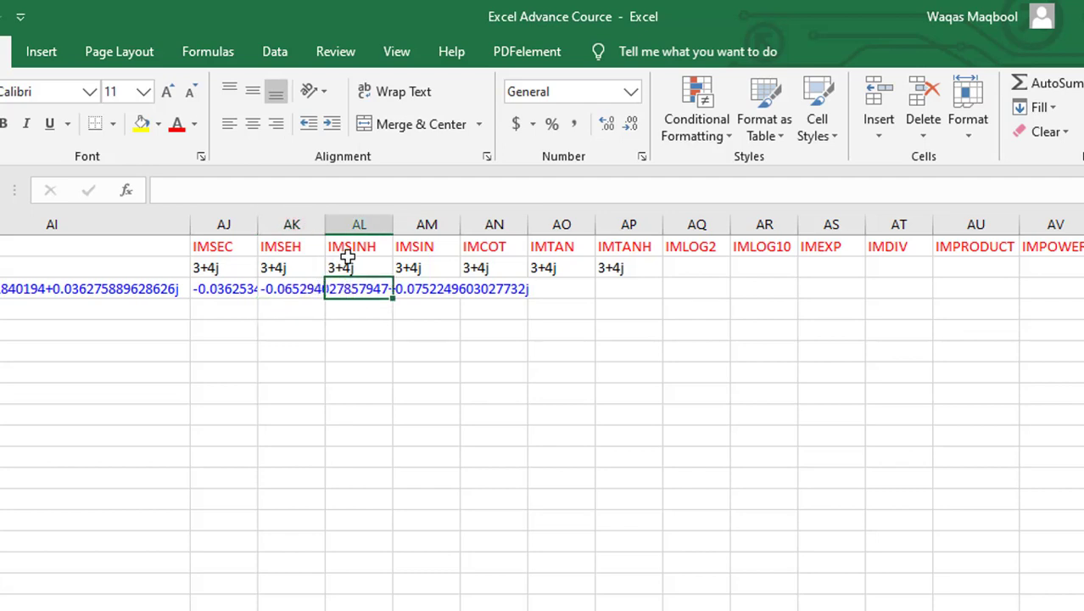
type("=im")
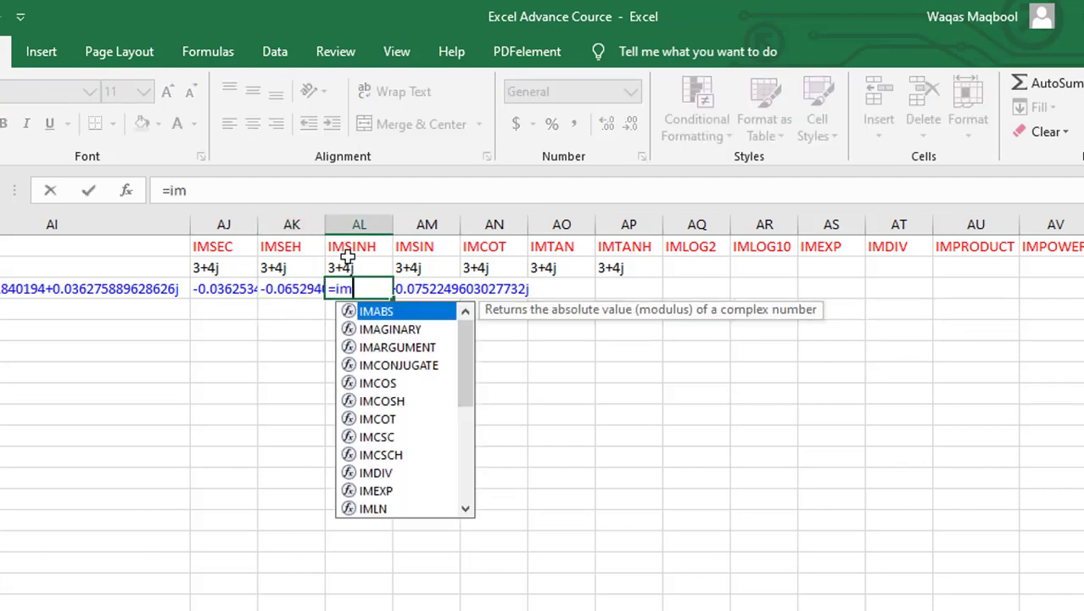
type("si")
type("h")
Step: Complete =IMSINH(AL2) in AL3, returning about -6.54812
key("Tab")
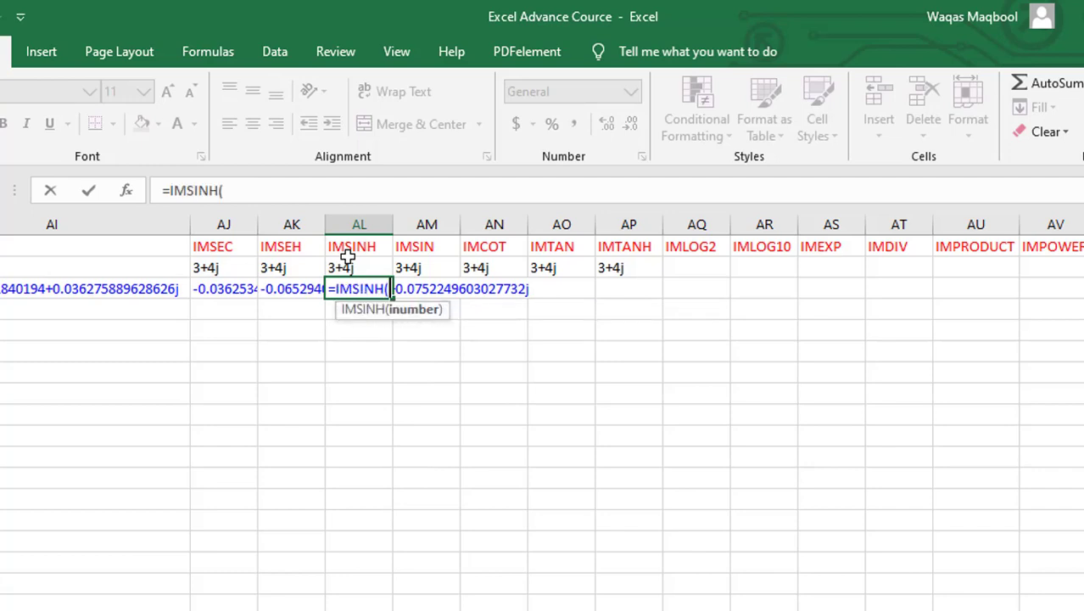
left_click(348, 260)
key("Return")
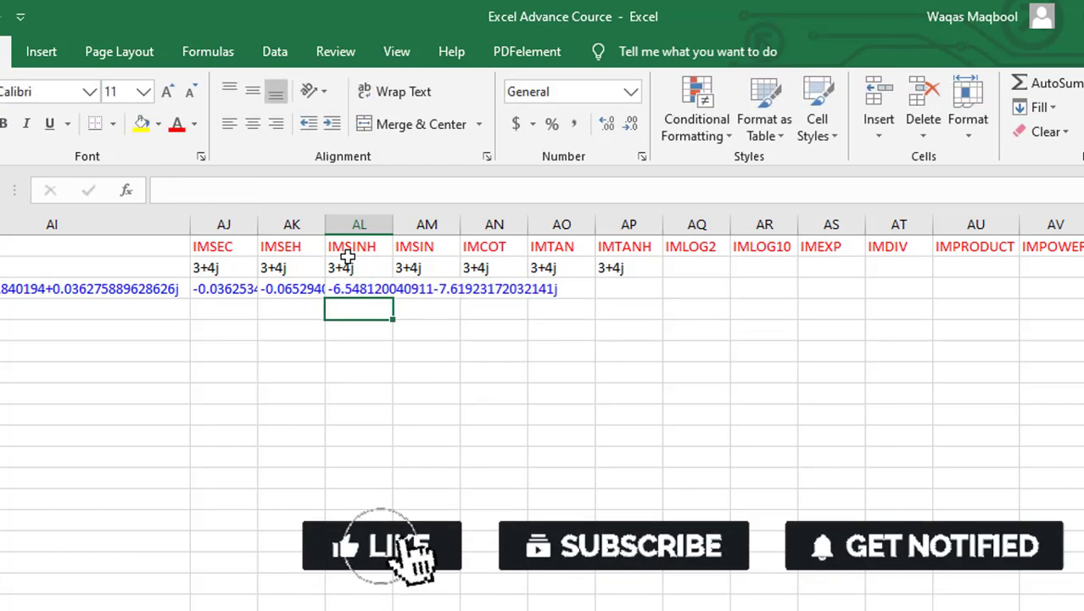
key("Up")
key("Right")
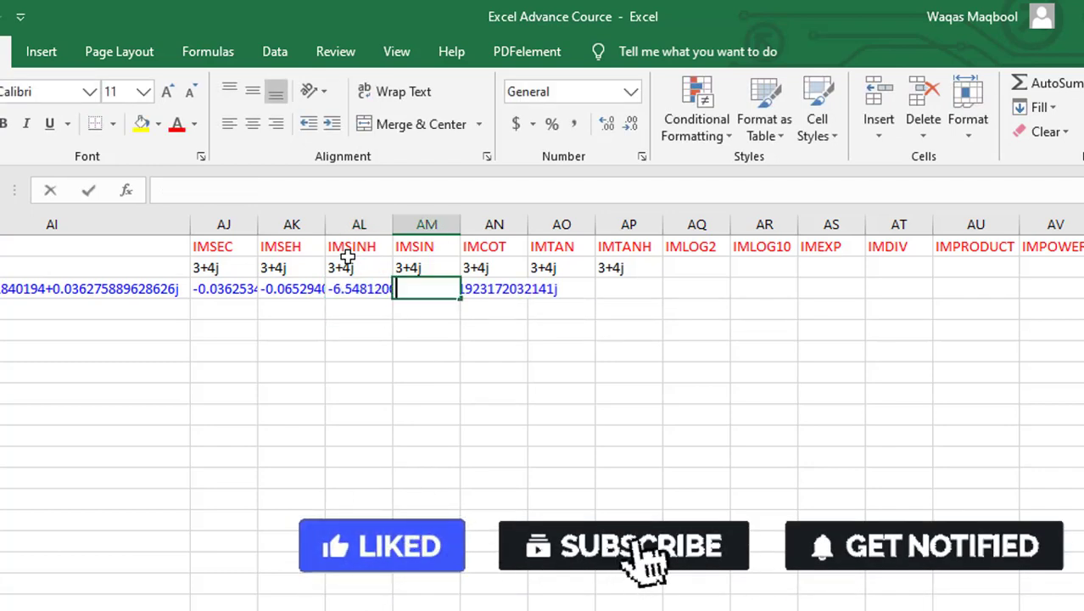
Step: Enter =IMSIN(AM2) in AM3, returning about 3.85374
type("=im")
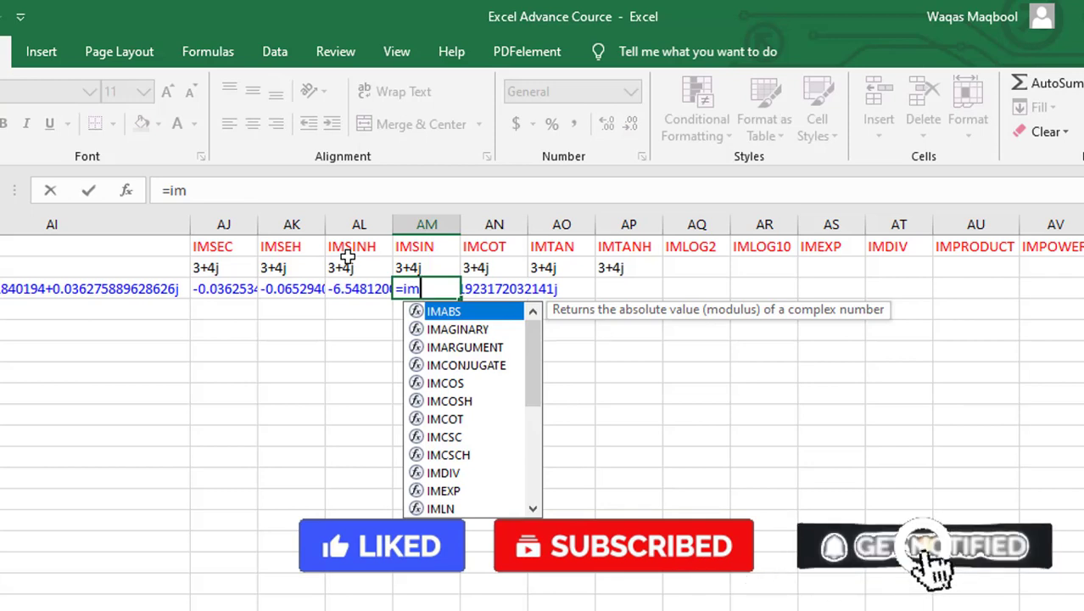
type("sin")
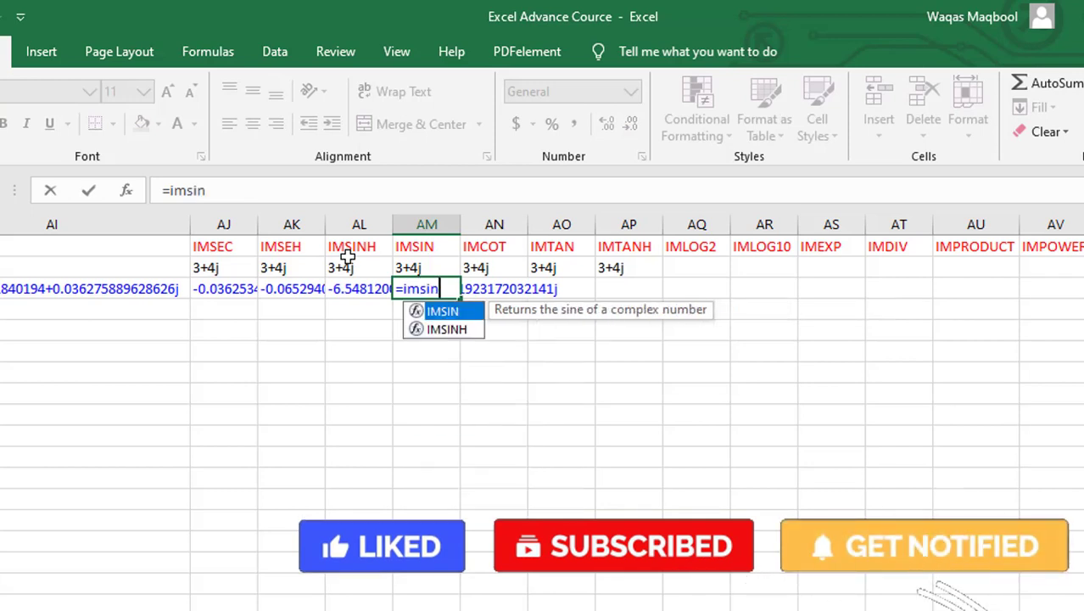
key("Tab")
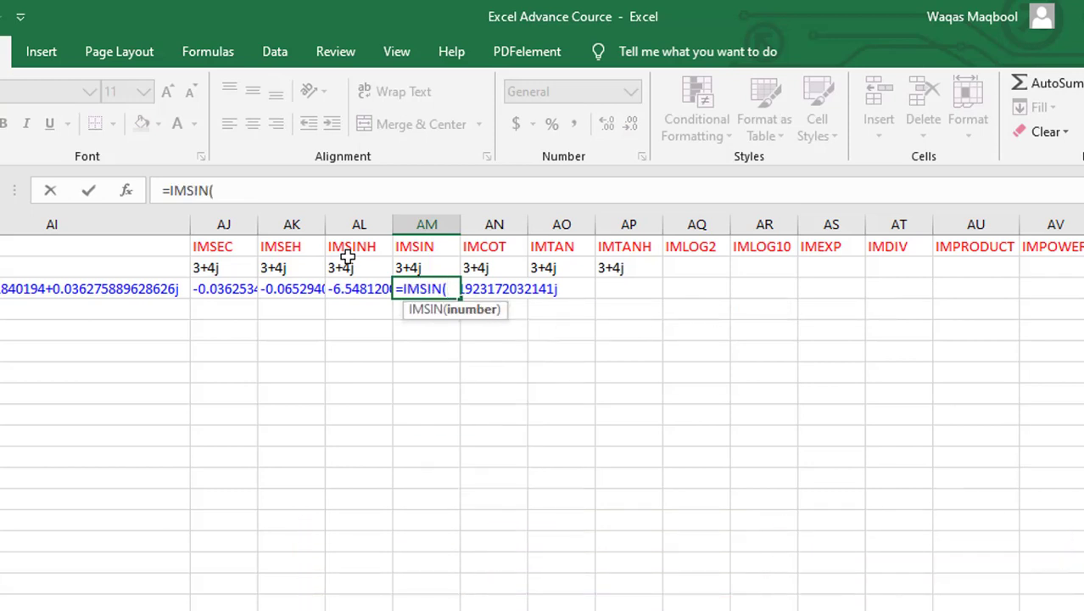
key("Up")
key("Return")
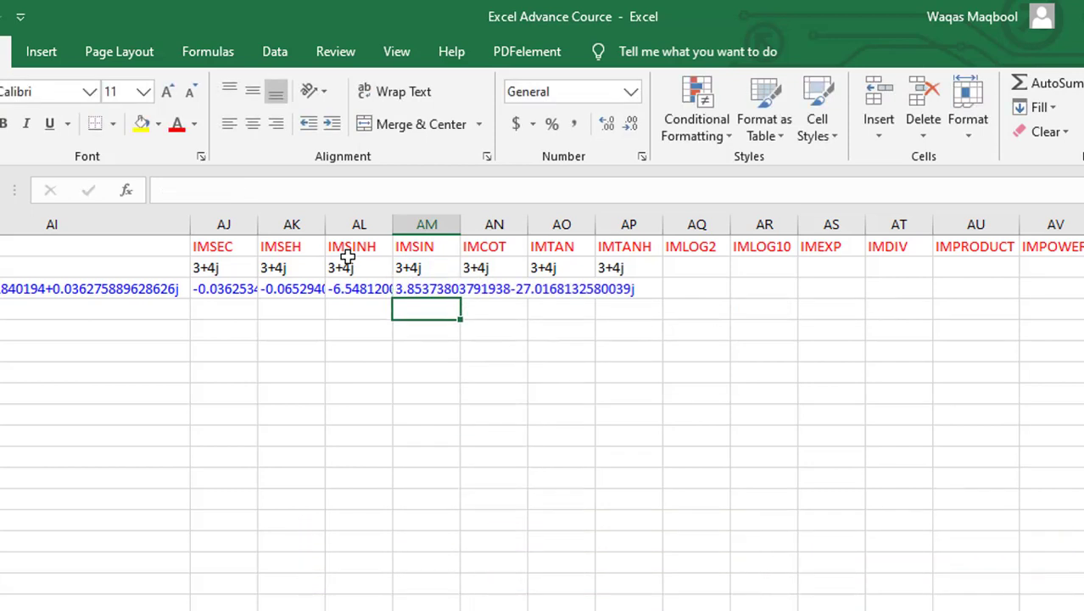
key("Up")
key("Right")
Step: Enter =IMCOT(AN2) in AN3, returning about -0.00019-1.00064j
type("o")
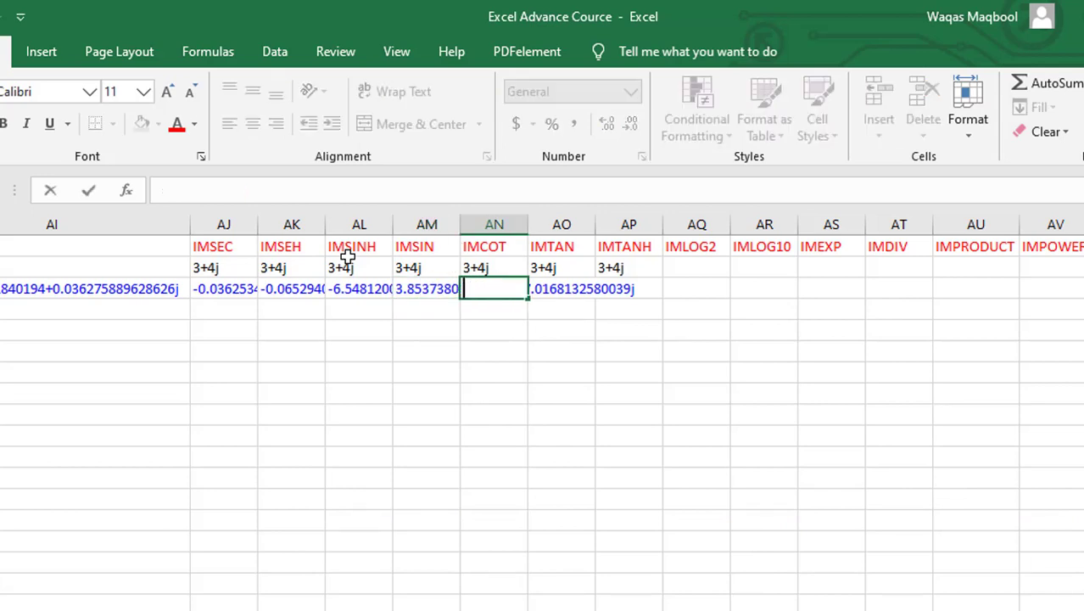
type("=imcot")
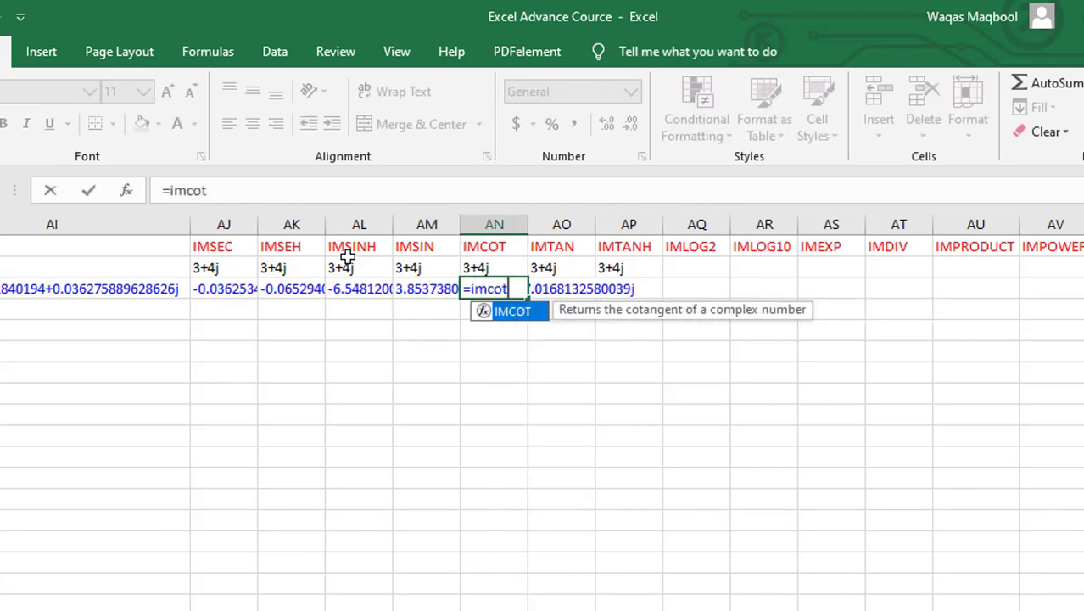
key("Tab")
key("Up")
key("Return")
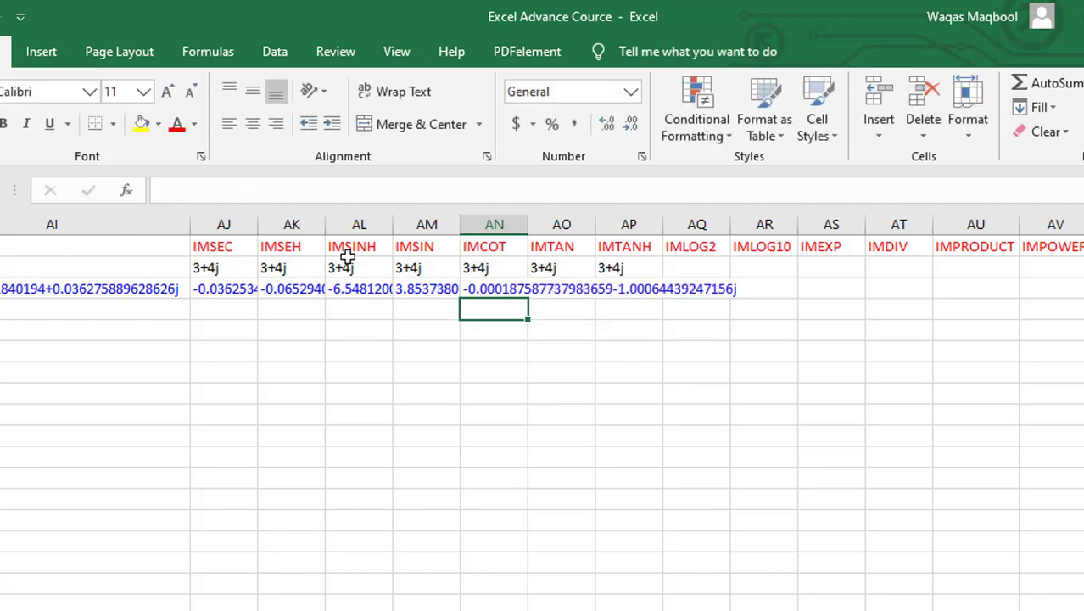
key("Up")
key("Right")
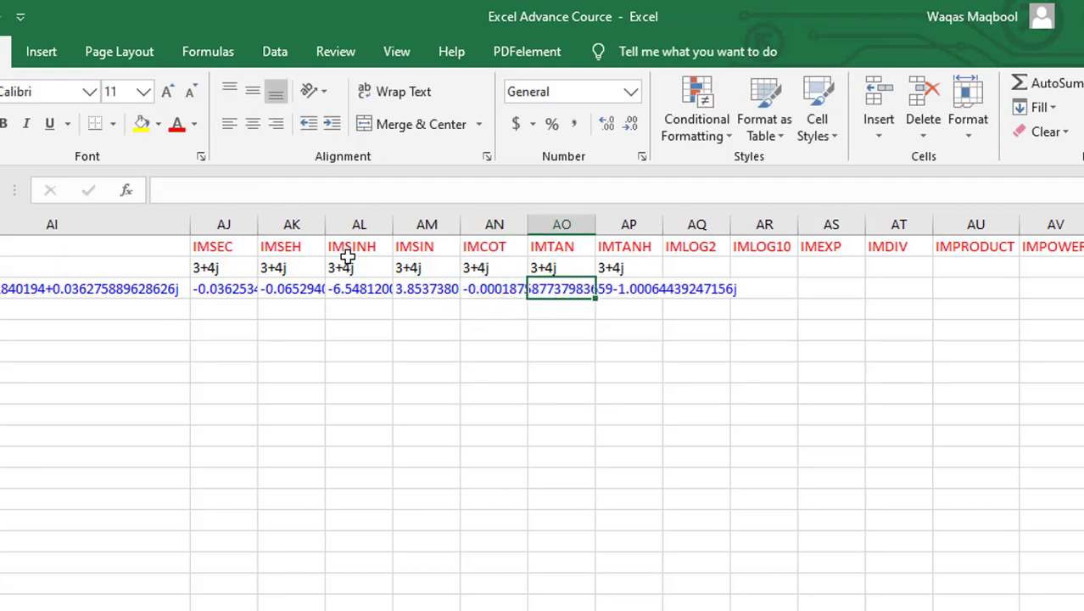
Step: Enter =IMTAN(AO2) in AO3, returning -0.000187346204629478+0.999355987381473j
type("=imtan")
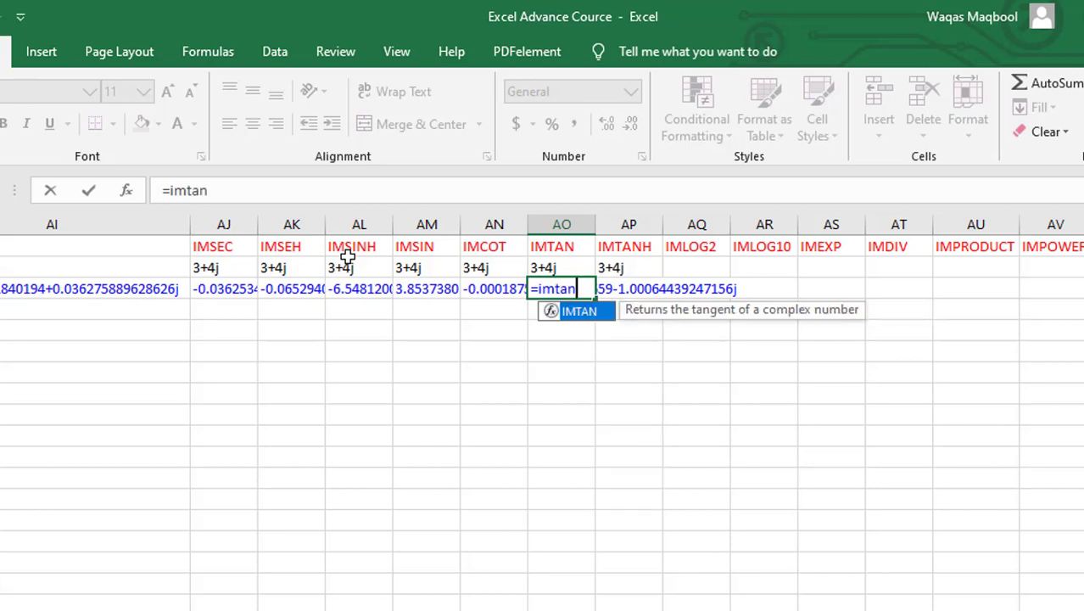
key("Tab")
key("Up")
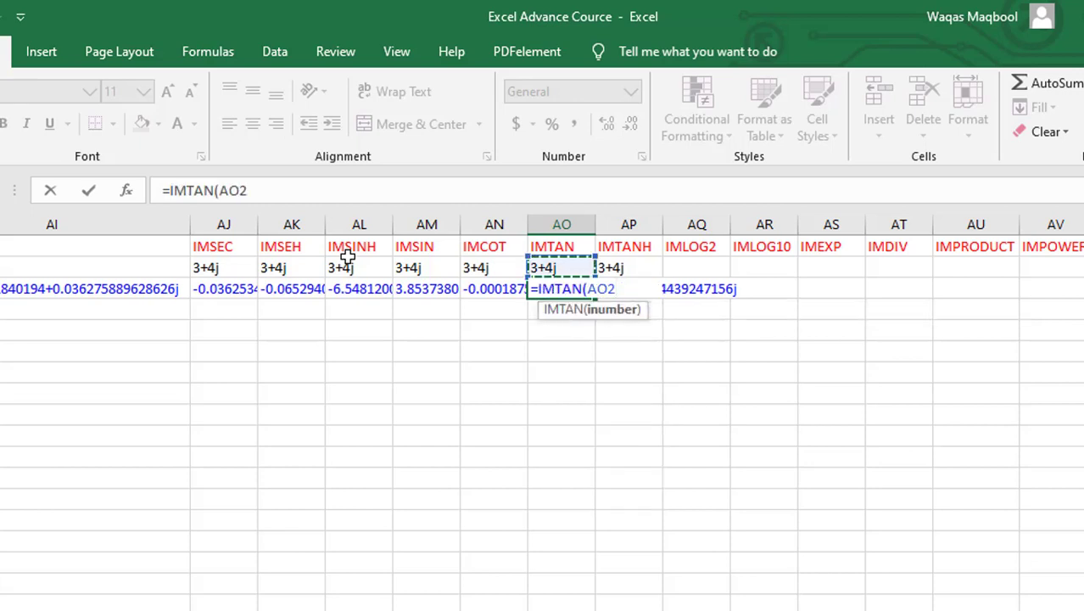
key("Return")
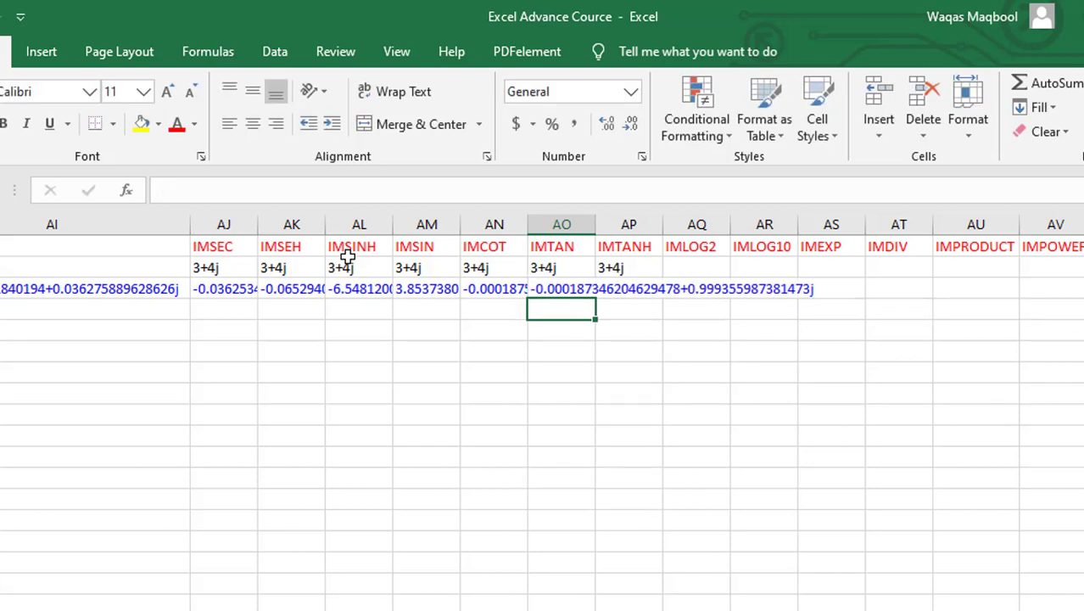
Step: Start an IMTANH formula in AP3, then cancel it unfinished
key("Up")
key("Right")
type("=i")
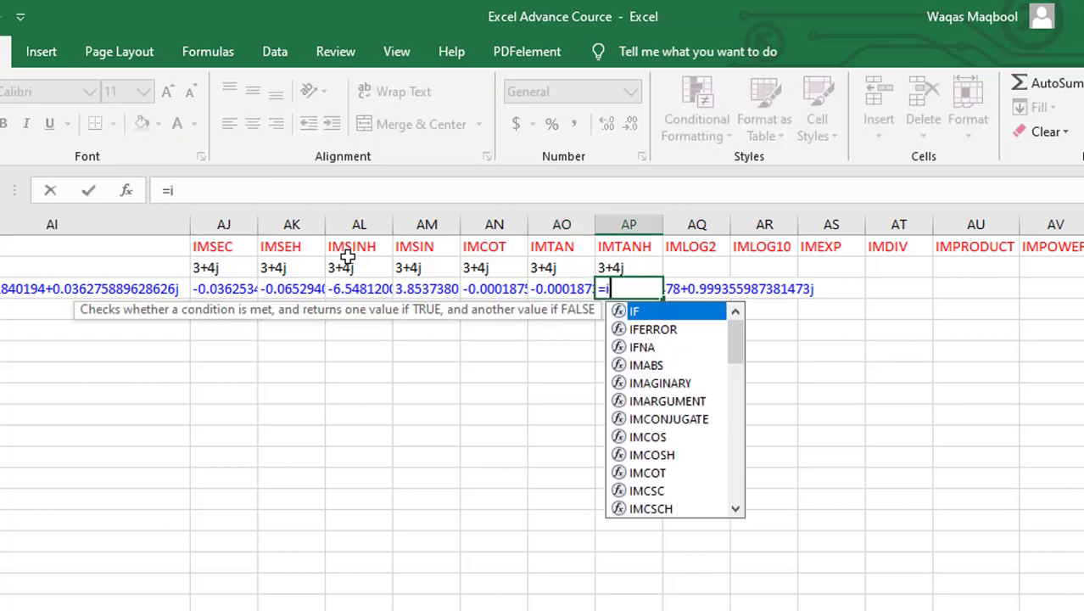
type("mtanh")
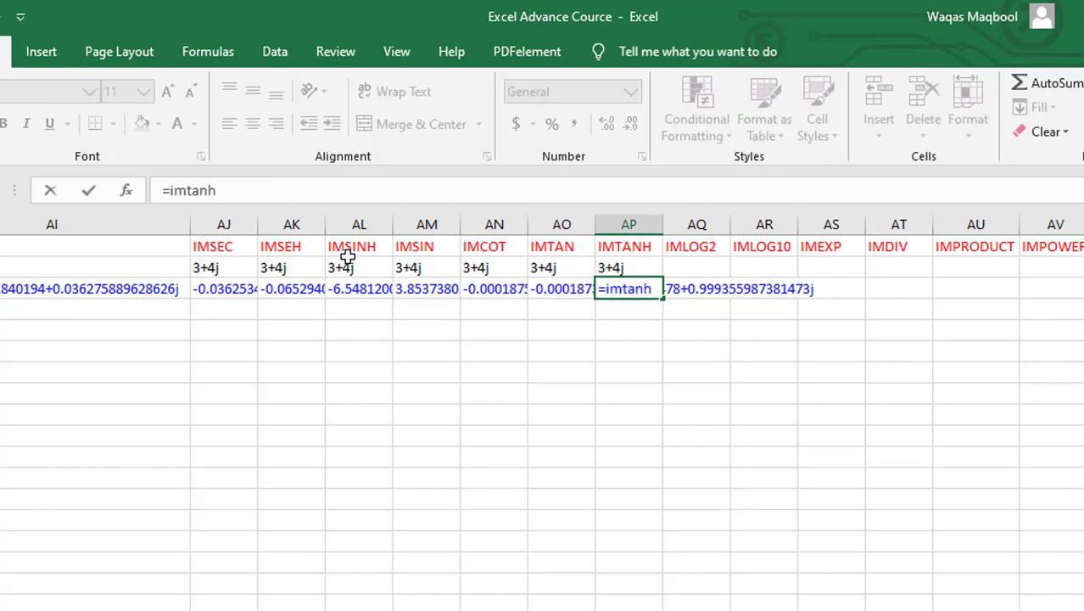
key("BackSpace")
key("BackSpace")
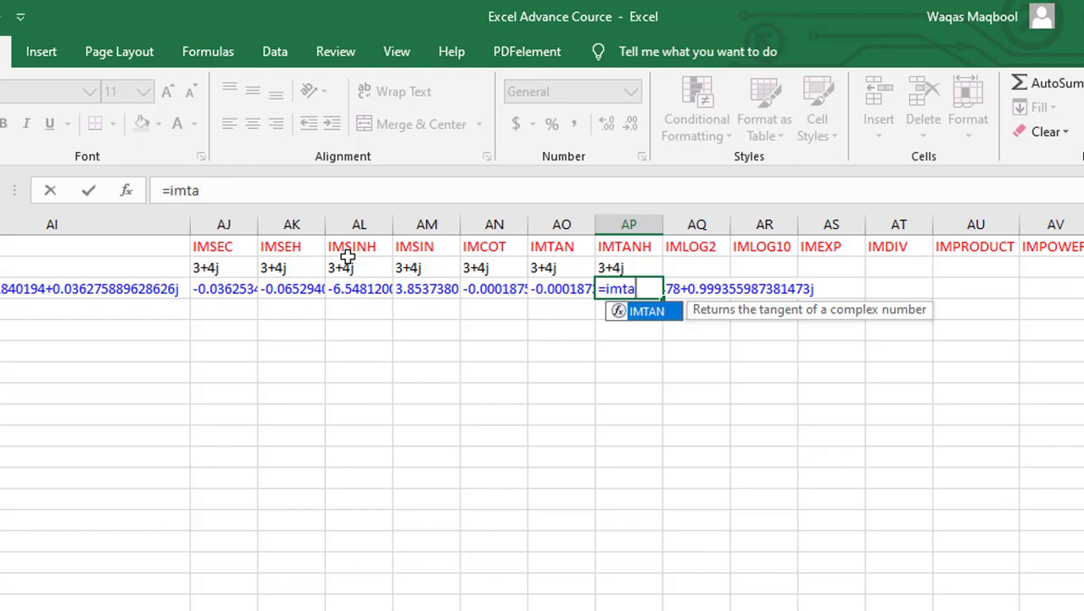
key("BackSpace")
key("BackSpace")
key("BackSpace")
key("Escape")
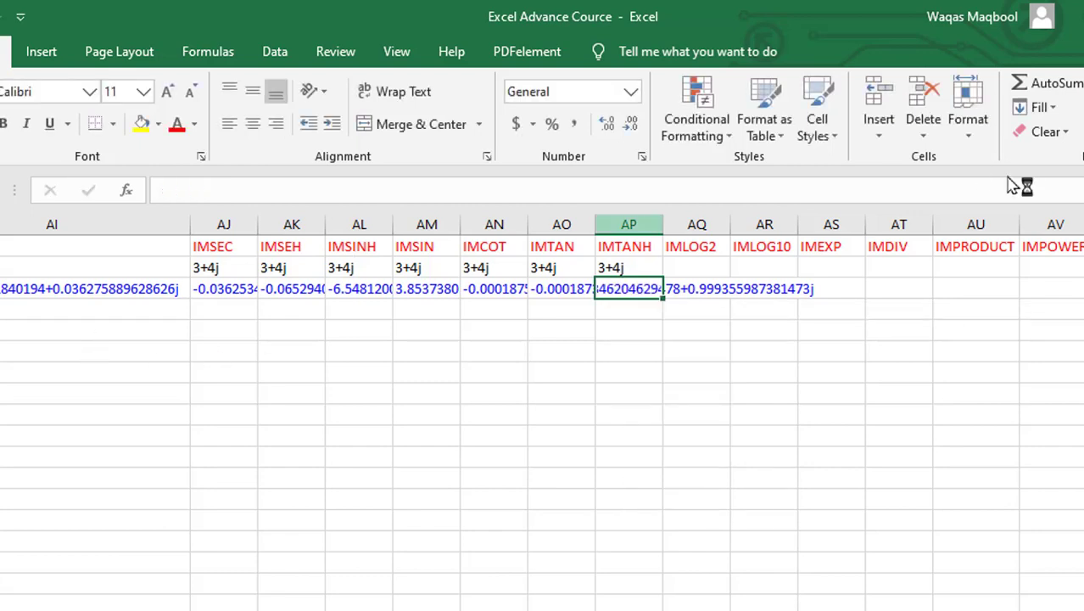
Step: Delete the IMTANH column at AP, then AutoFit columns AP back through AJ to show full results
right_click(629, 222)
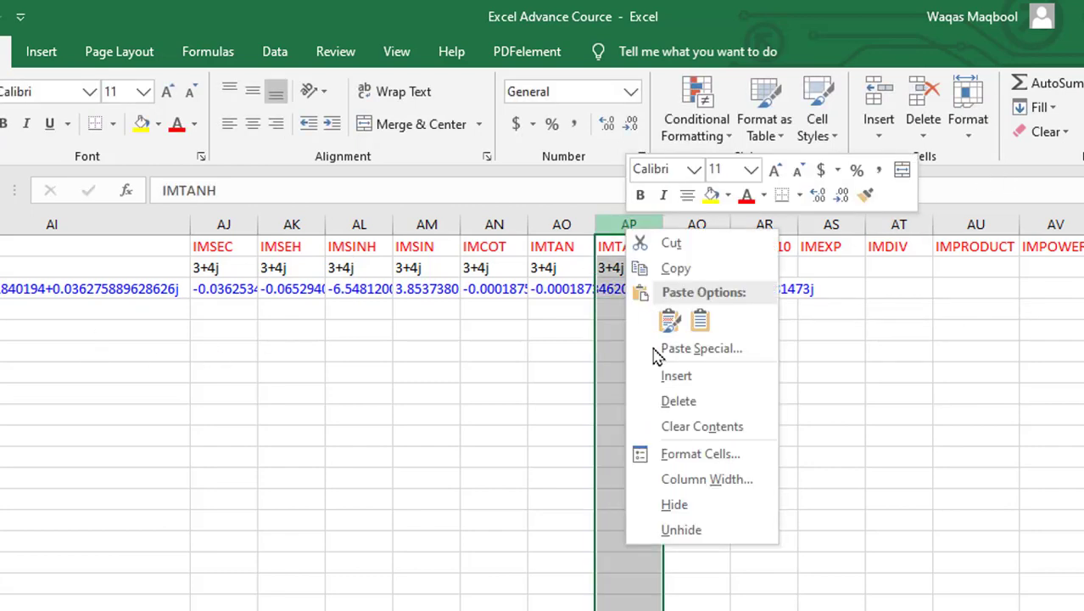
left_click(679, 401)
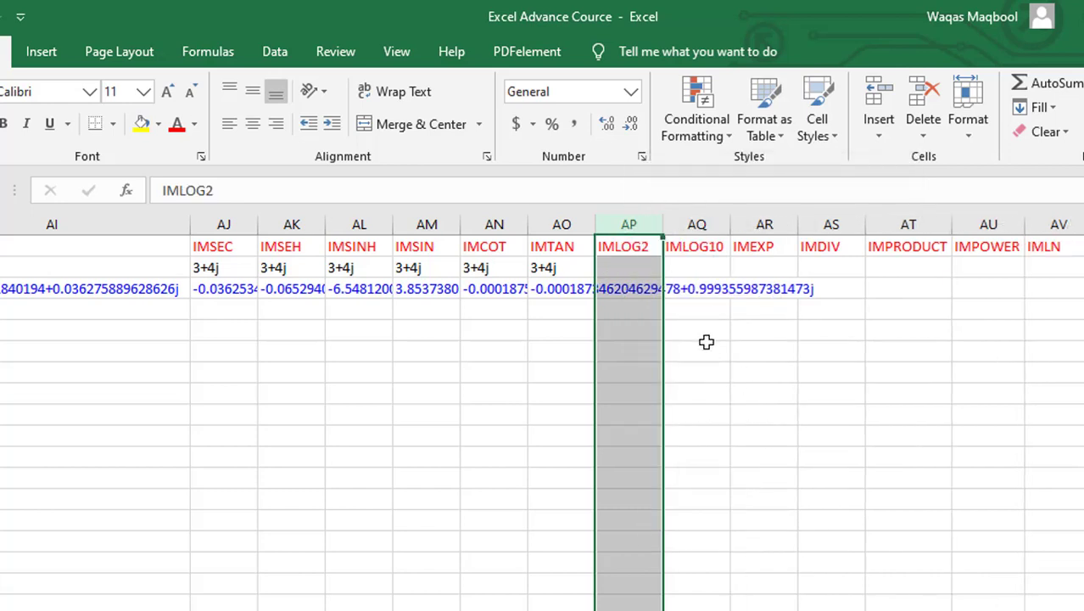
double_click(664, 224)
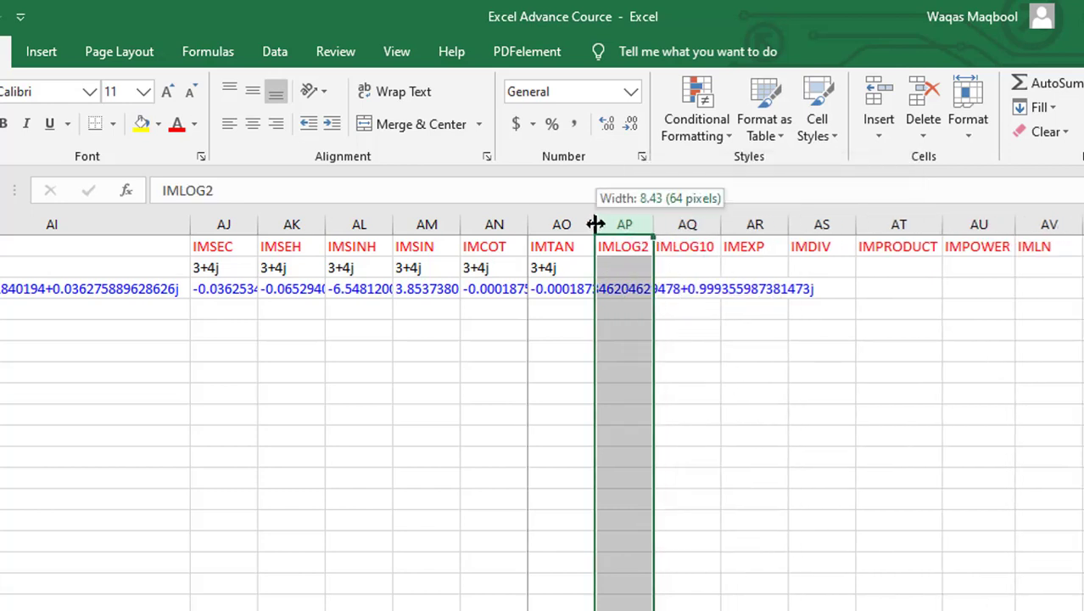
double_click(595, 224)
double_click(527, 224)
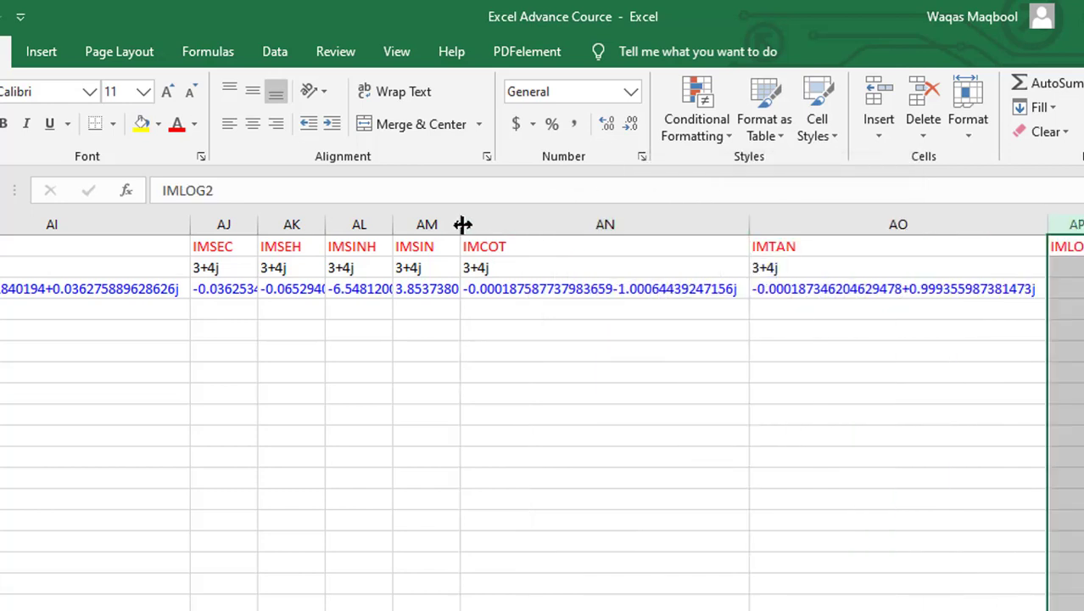
double_click(461, 224)
double_click(391, 221)
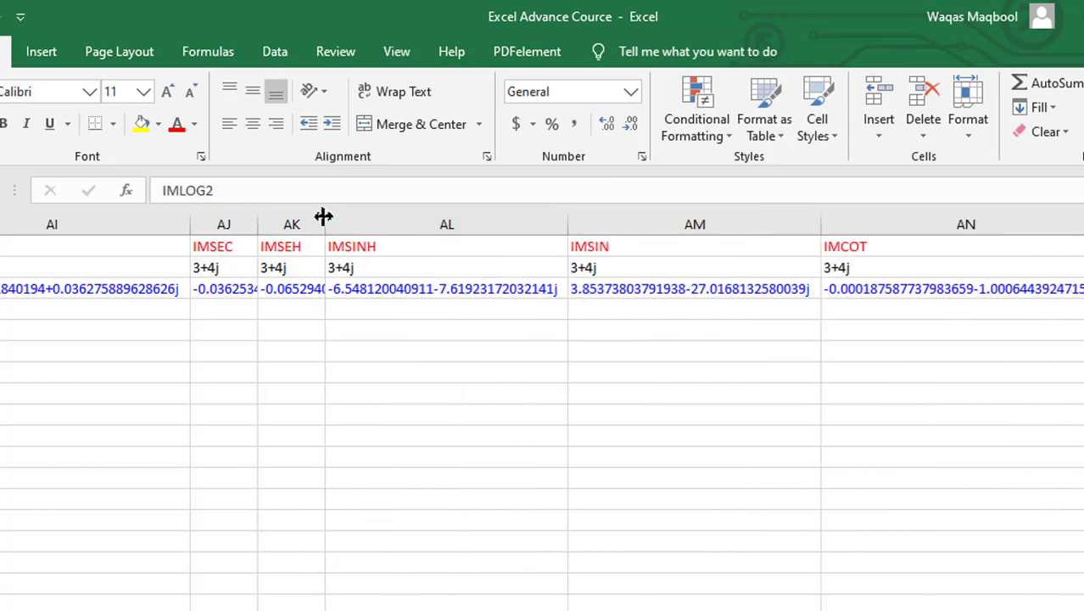
double_click(325, 217)
double_click(258, 222)
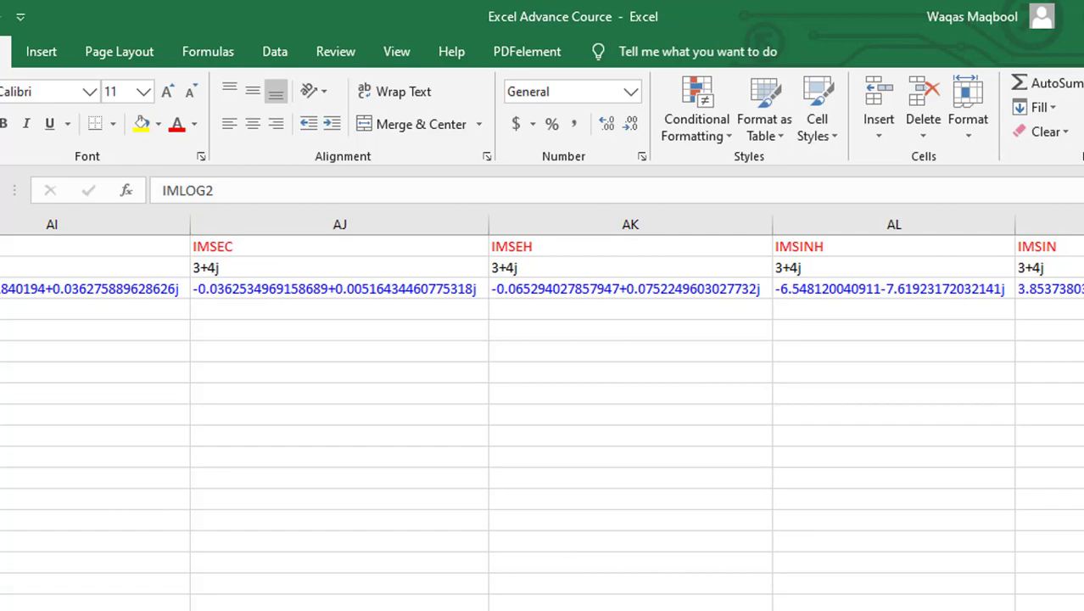
scroll(542, 413, "left", 5)
scroll(541, 414, "left", 8)
scroll(541, 414, "left", 2)
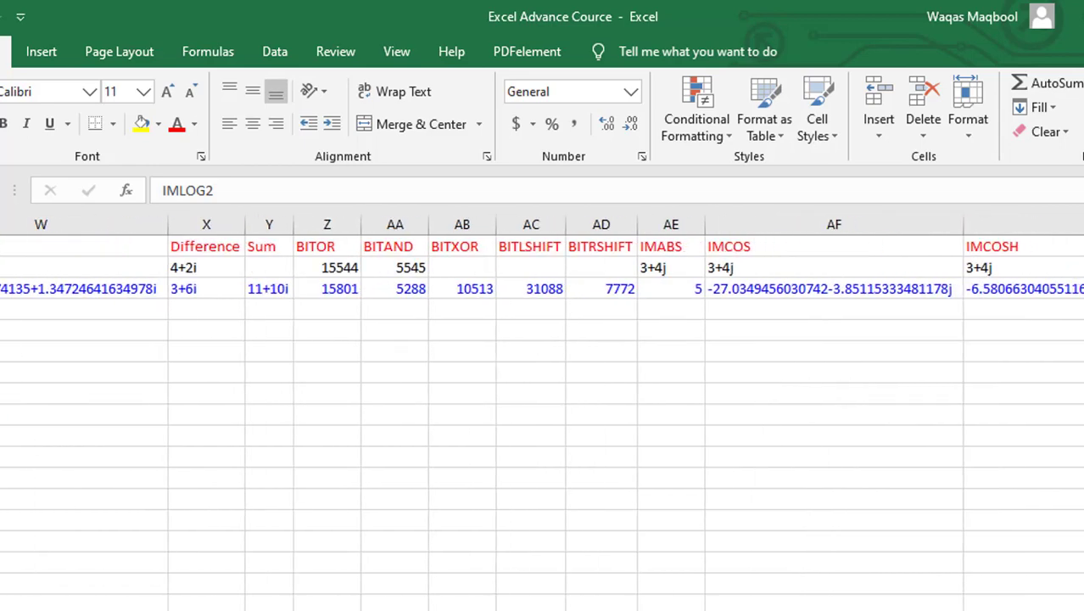
scroll(542, 413, "left", 1)
scroll(542, 413, "left", 2)
scroll(541, 413, "left", 1)
scroll(542, 414, "right", 2)
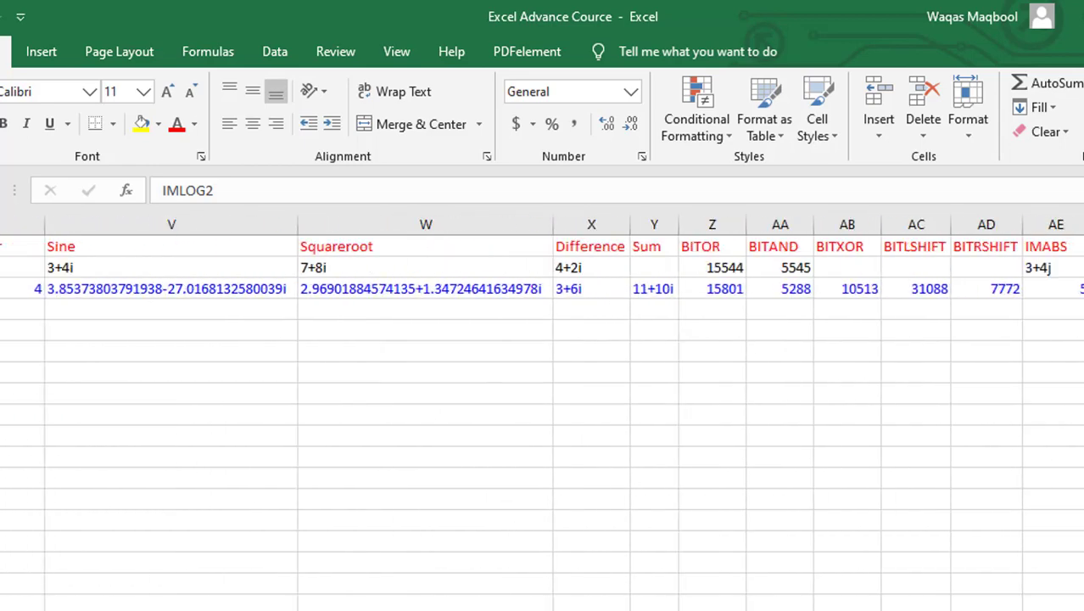
scroll(542, 414, "right", 3)
scroll(518, 315, "right", 1)
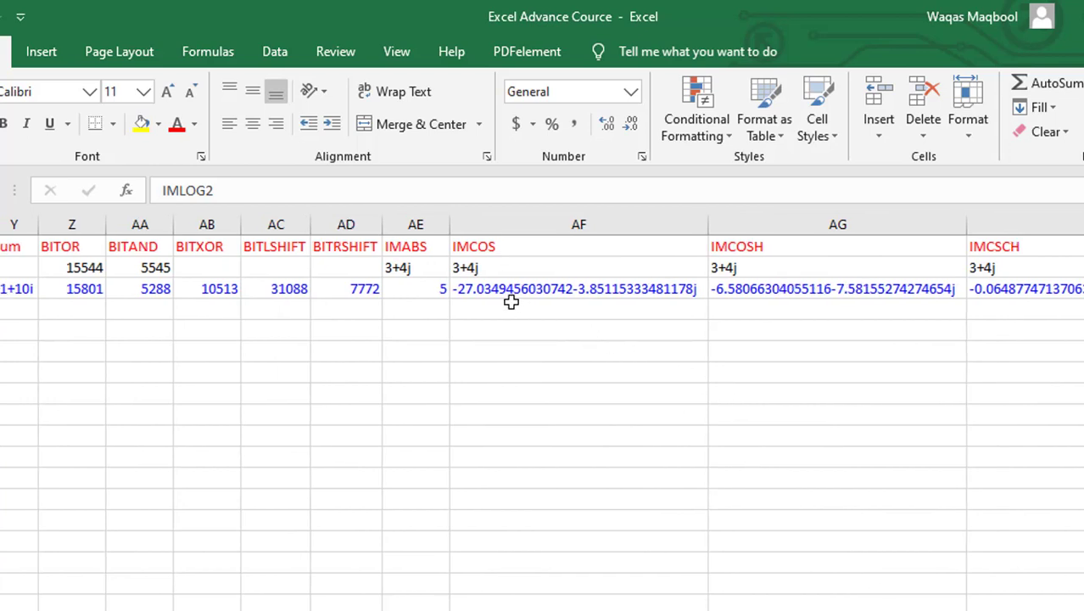
left_click(511, 302)
left_click(506, 286)
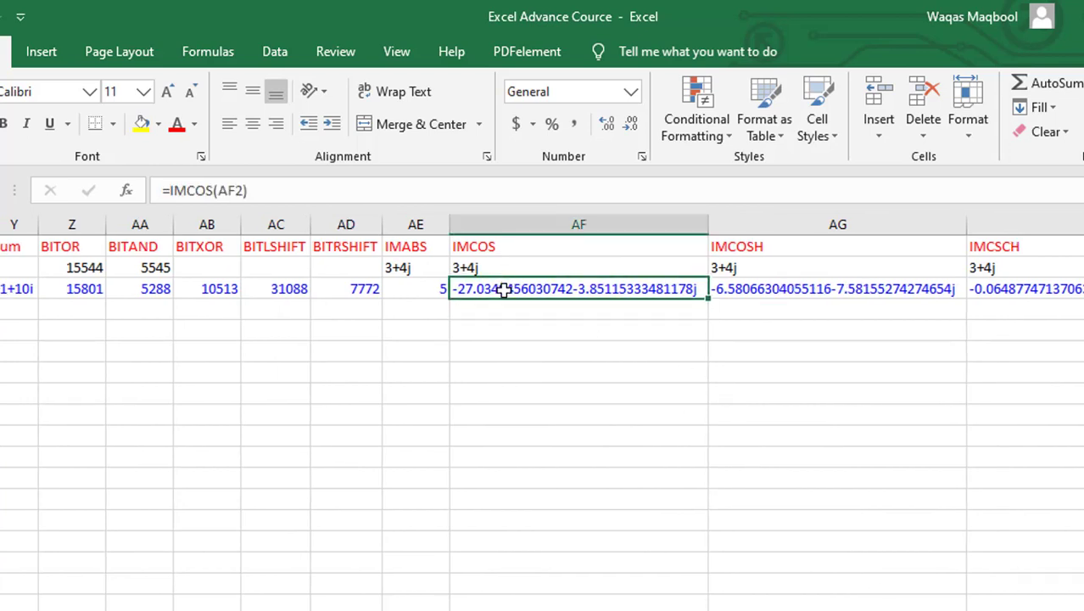
key("Right")
key("Right")
key("Right")
key("Right")
key("Right")
key("Right")
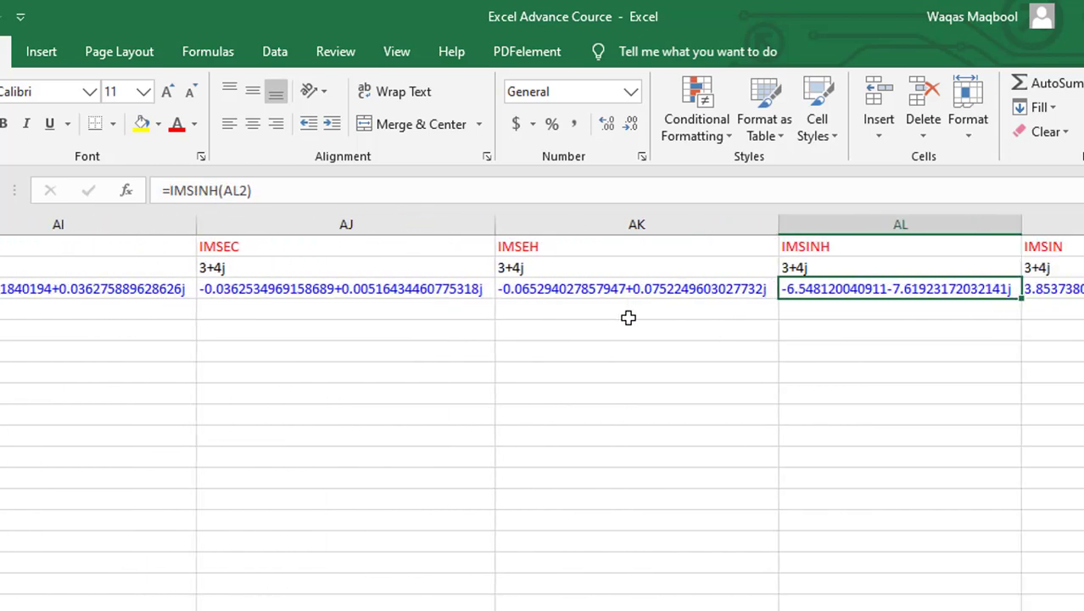
key("Right")
key("Right")
key("Right")
key("Right")
key("Right")
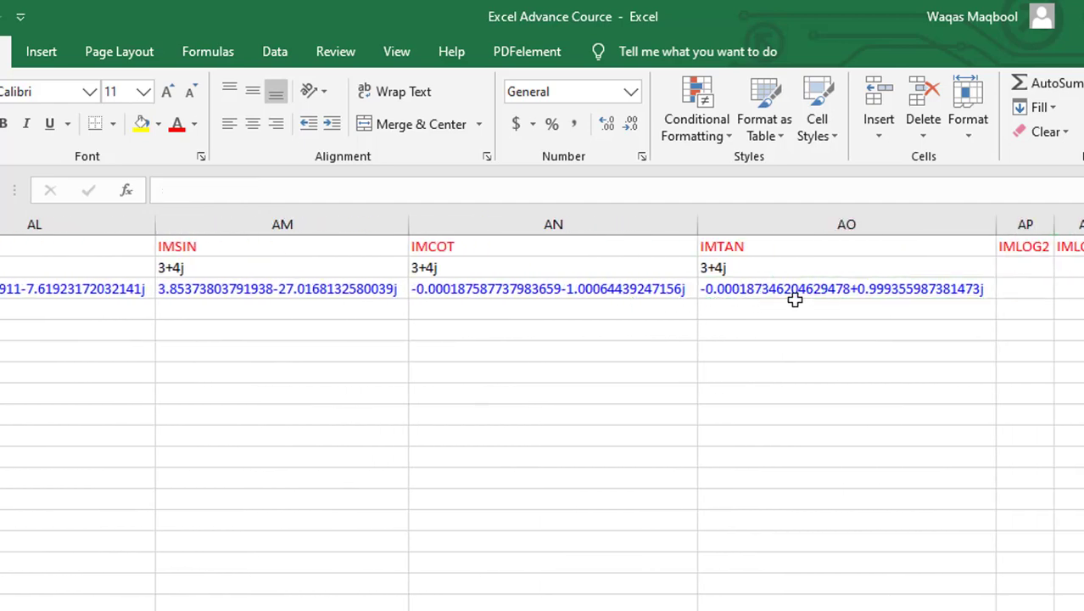
key("Right")
key("Right")
scroll(714, 284, "right", 3)
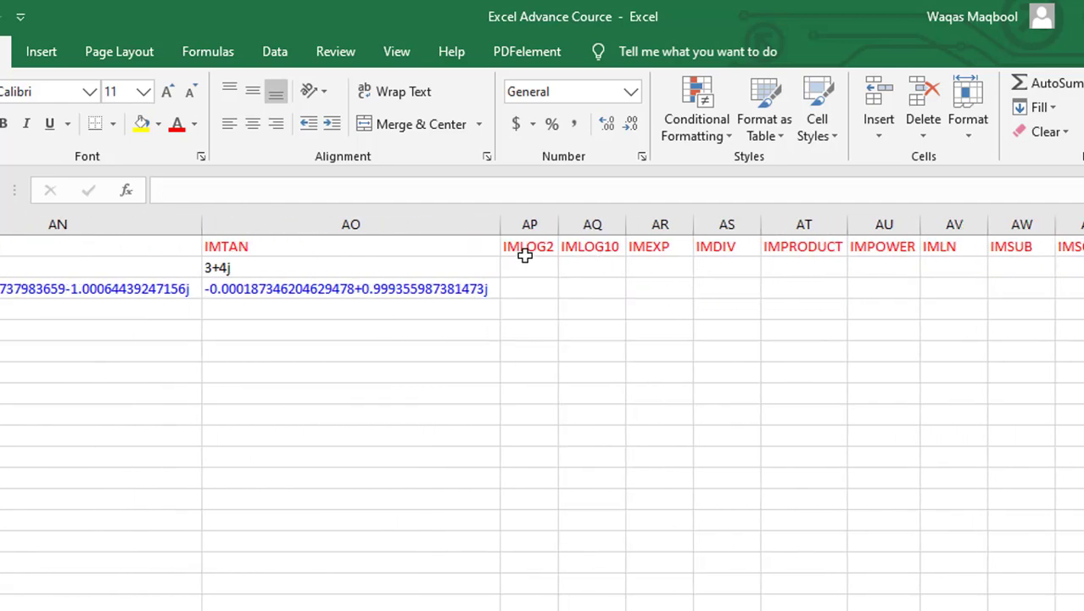
Step: Select the IMLOG2 through IMCONJUGATE headers in AP1:BC2 and open Quick Analysis with Ctrl+Q
mouse_move(525, 255)
left_mouse_down()
mouse_move(894, 268)
mouse_move(905, 255)
left_mouse_up()
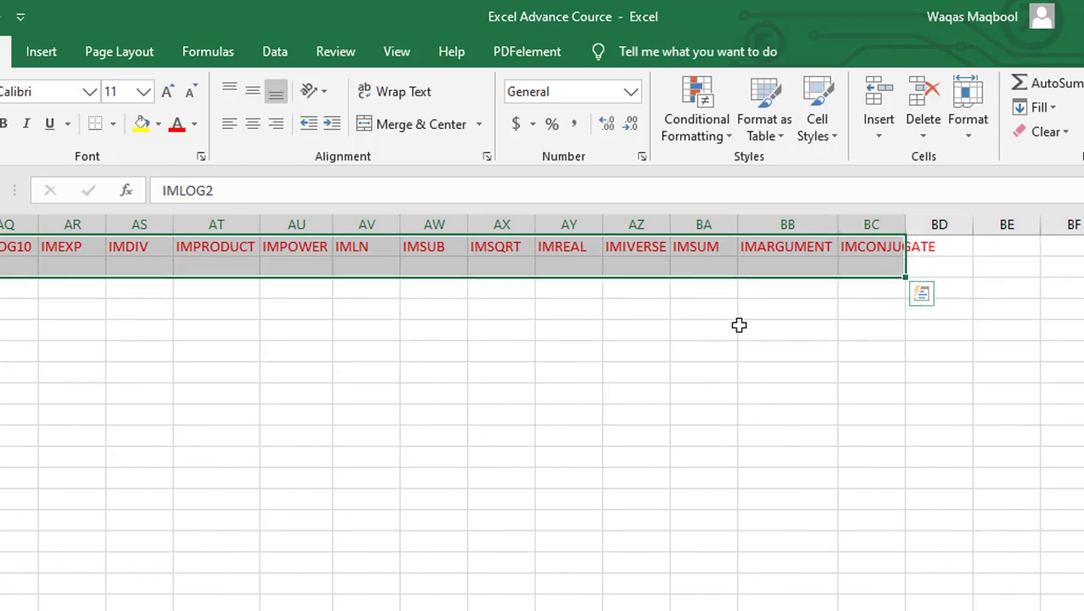
key("ctrl+q")
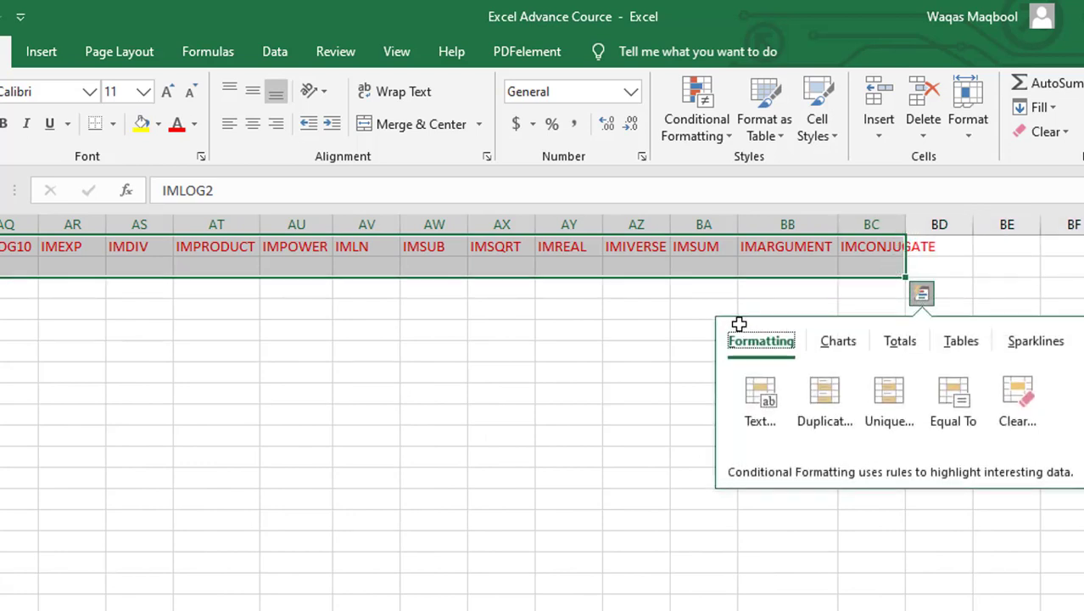